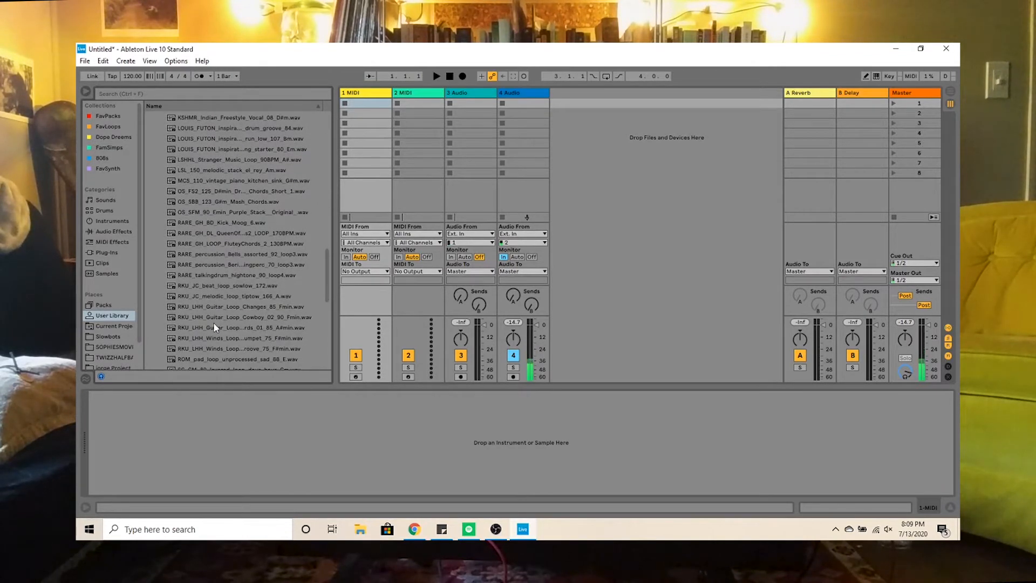
Audition the melodic, guitar, winds and pad loops in the User Library, finishing with RARE_GH_LOOP_FluteyChords_2_130BPM.wav.
scroll(214, 325, "down", 1)
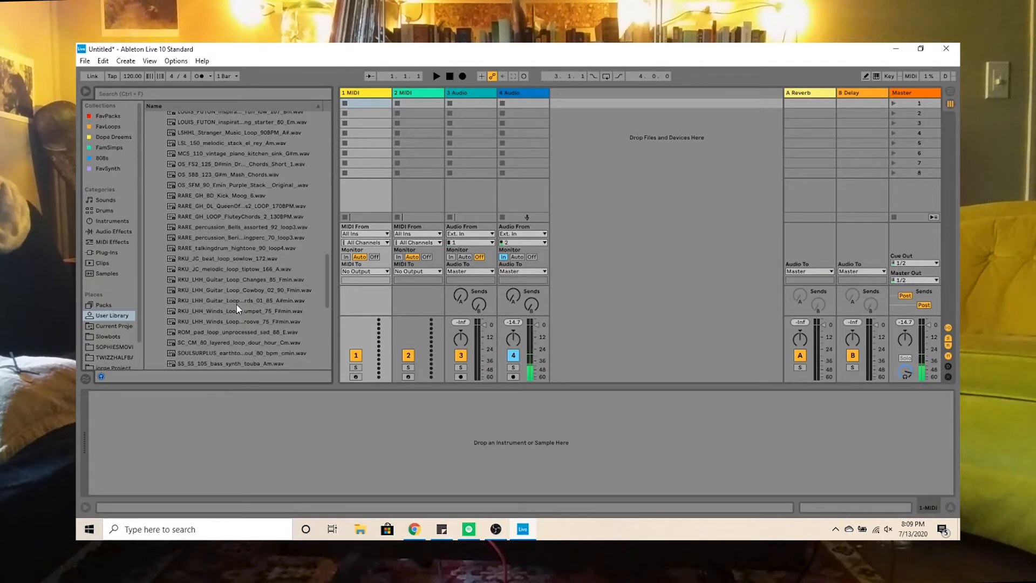
left_click(251, 334)
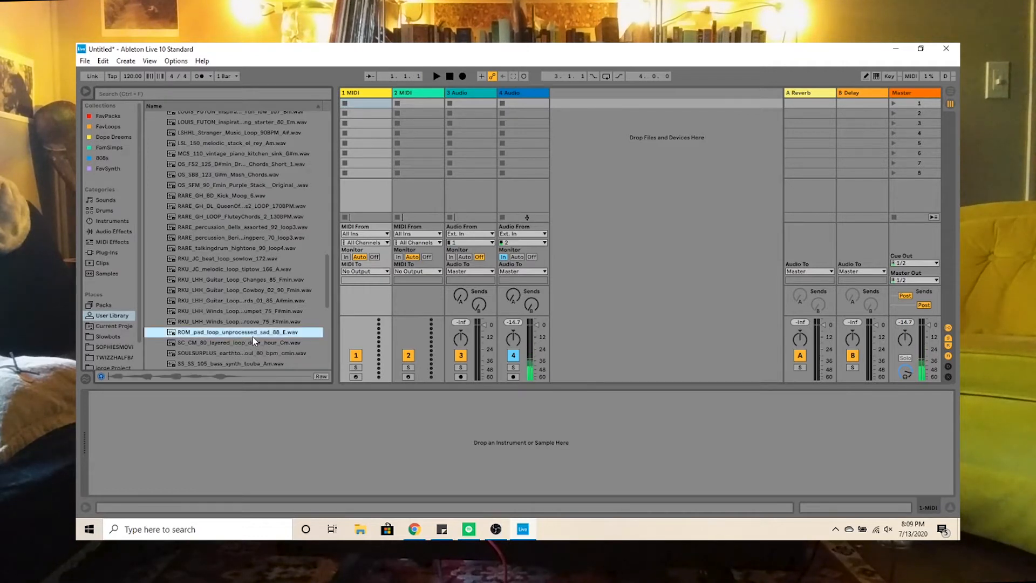
left_click(249, 322)
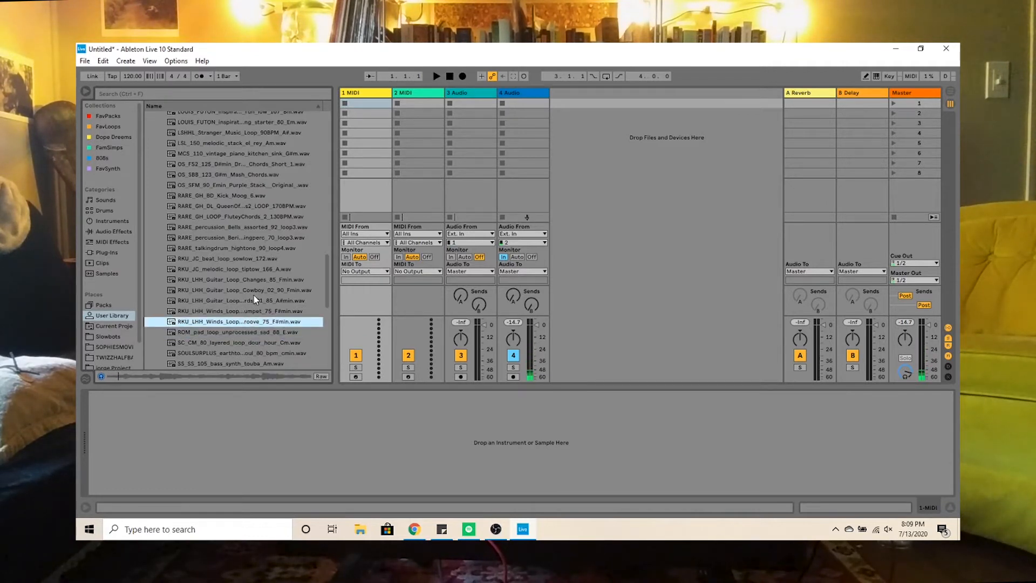
left_click(252, 314)
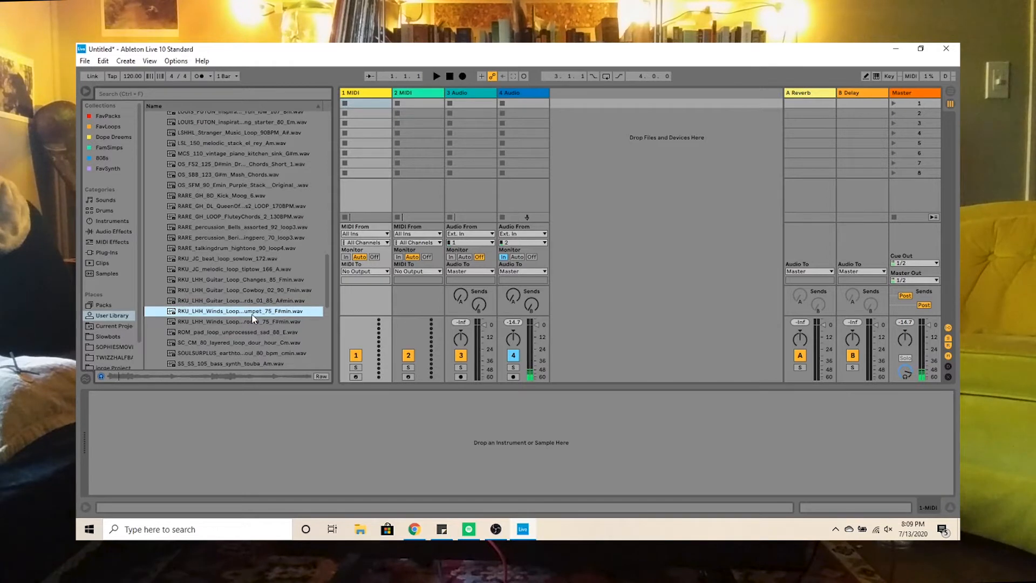
left_click(242, 290)
left_click(242, 280)
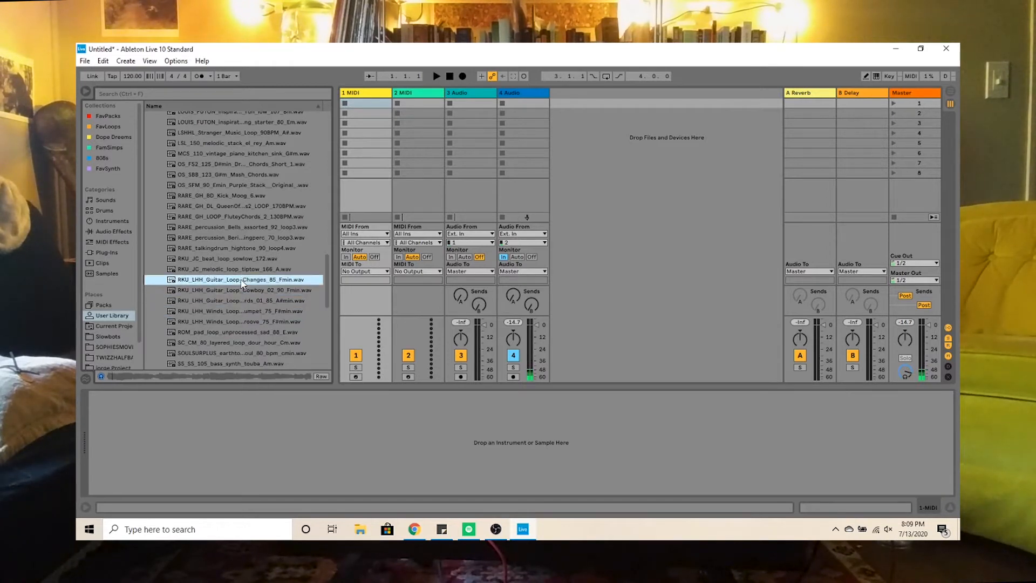
left_click(236, 270)
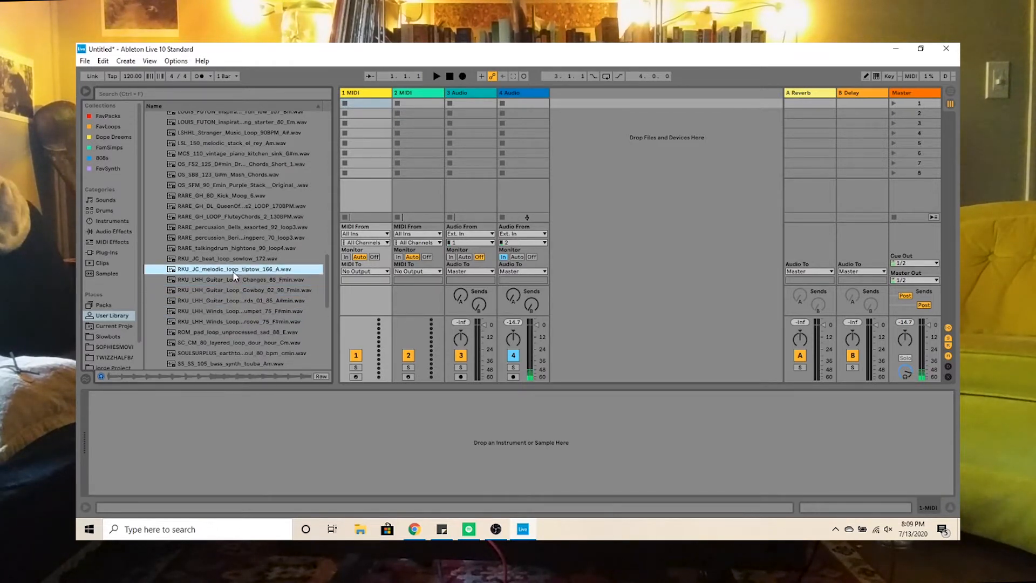
left_click(229, 259)
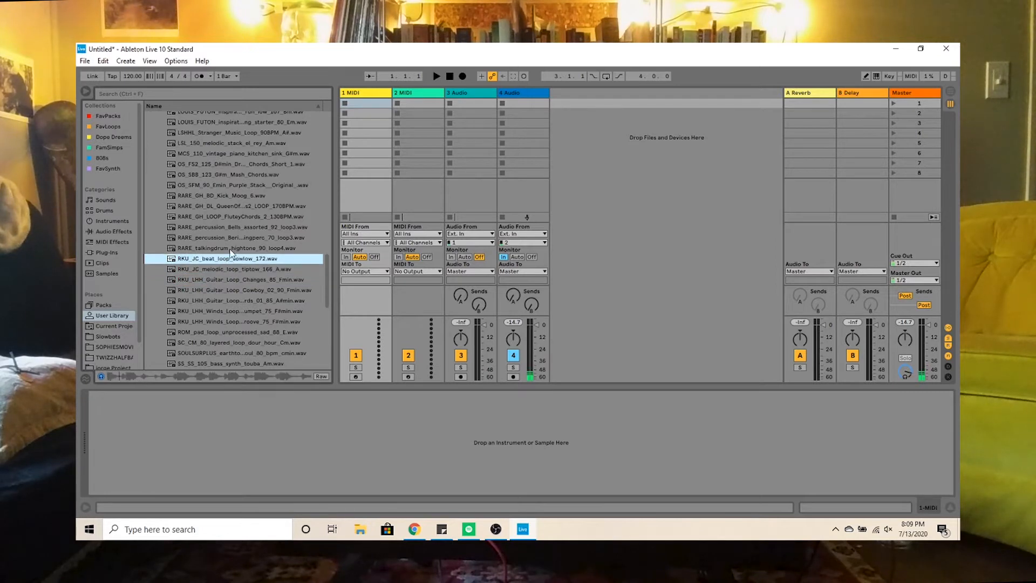
left_click(230, 217)
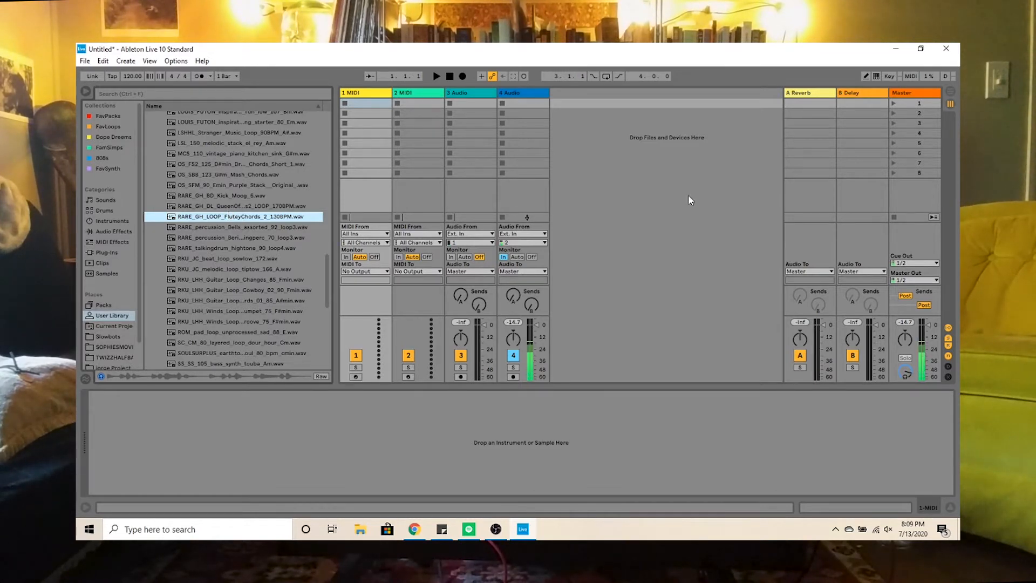
Place RARE_GH_LOOP_FluteyChords_2_130BPM.wav at the start of the third track in the arrangement and loop its four bars.
left_click(950, 92)
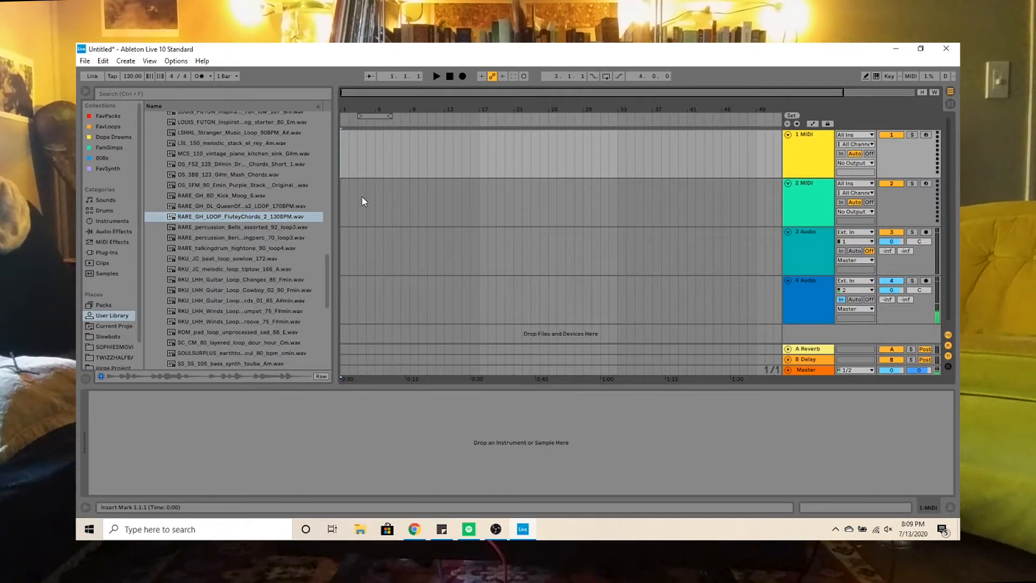
left_click_drag(206, 218, 341, 246)
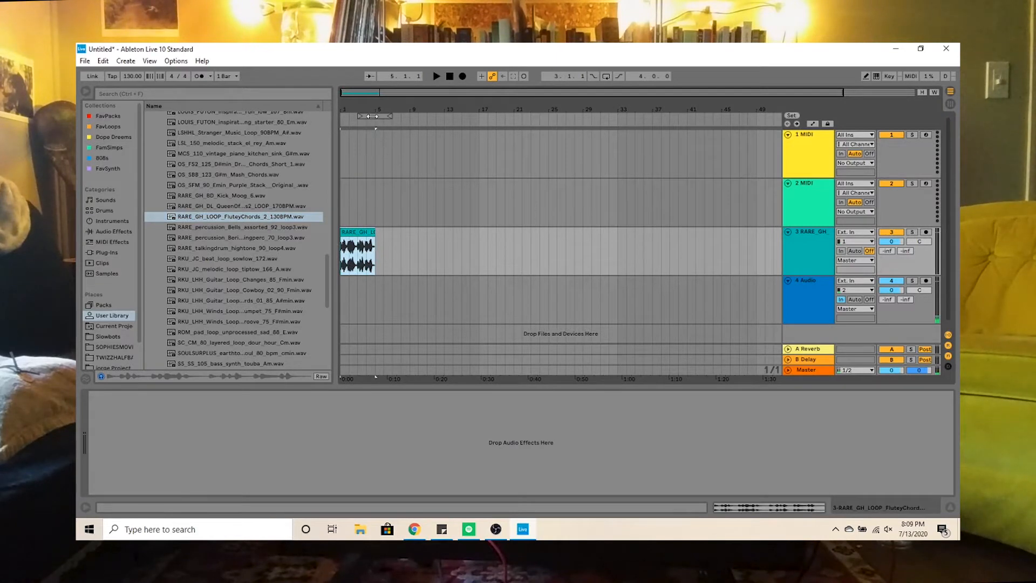
key("Up")
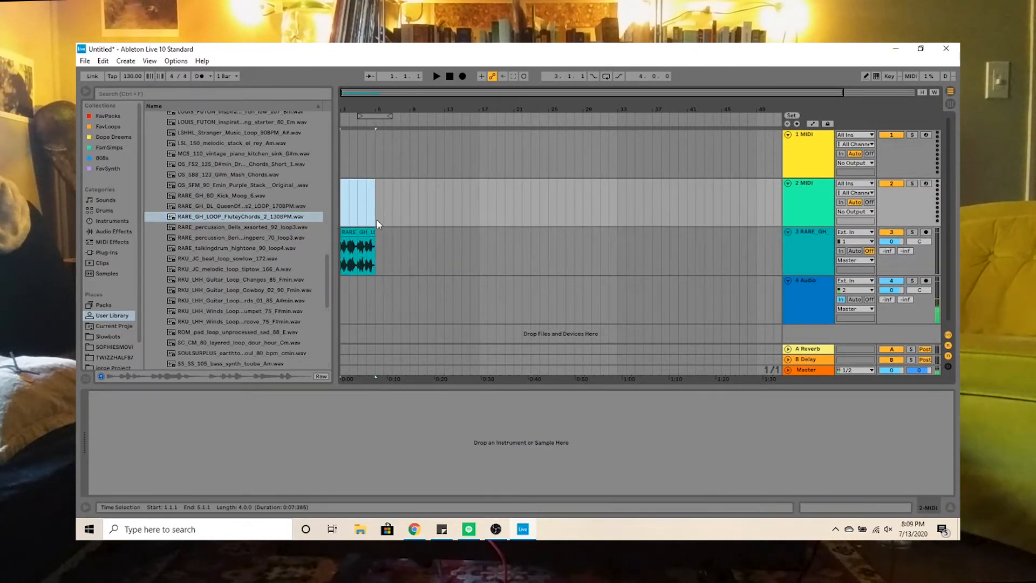
key("ctrl+l")
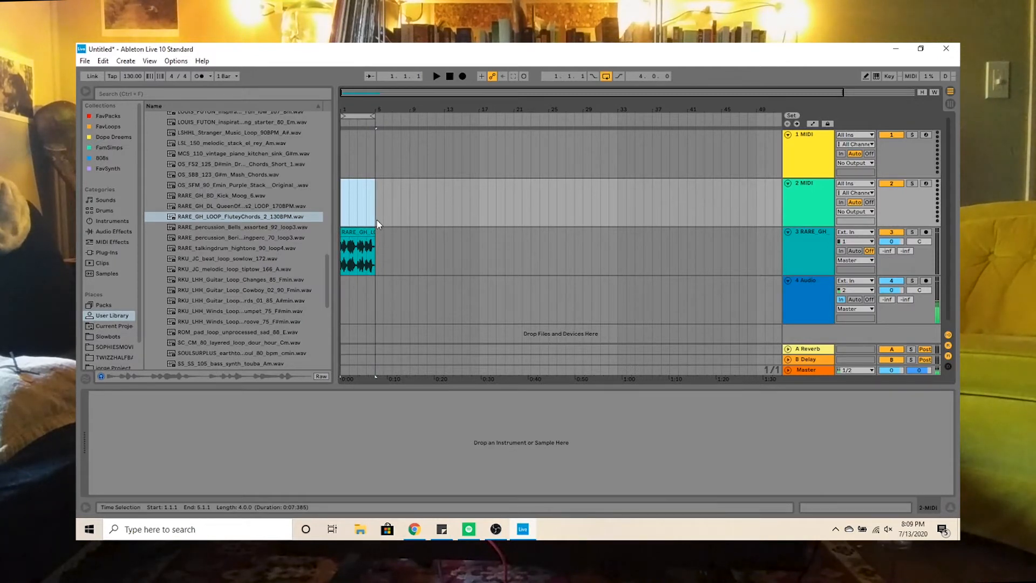
Play the looped section and lower the flute loop track's volume to -23.2 dB.
key("space")
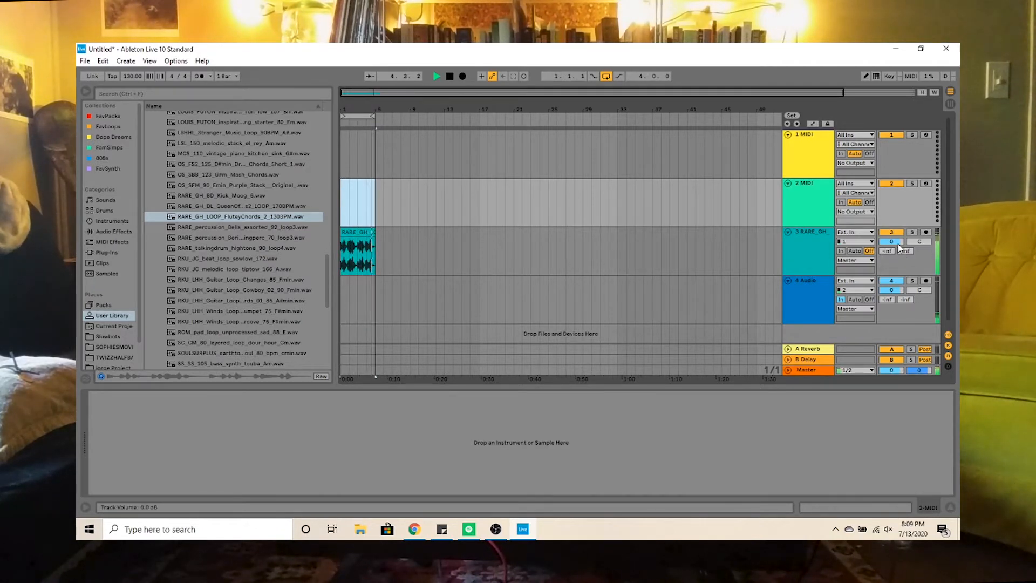
left_click_drag(899, 246, 899, 251)
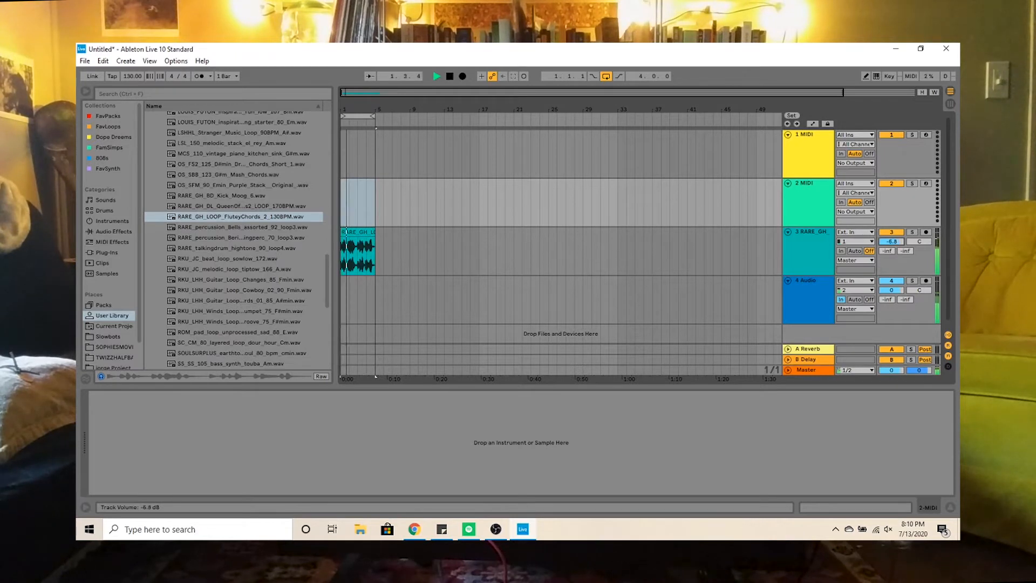
left_click_drag(900, 251, 899, 287)
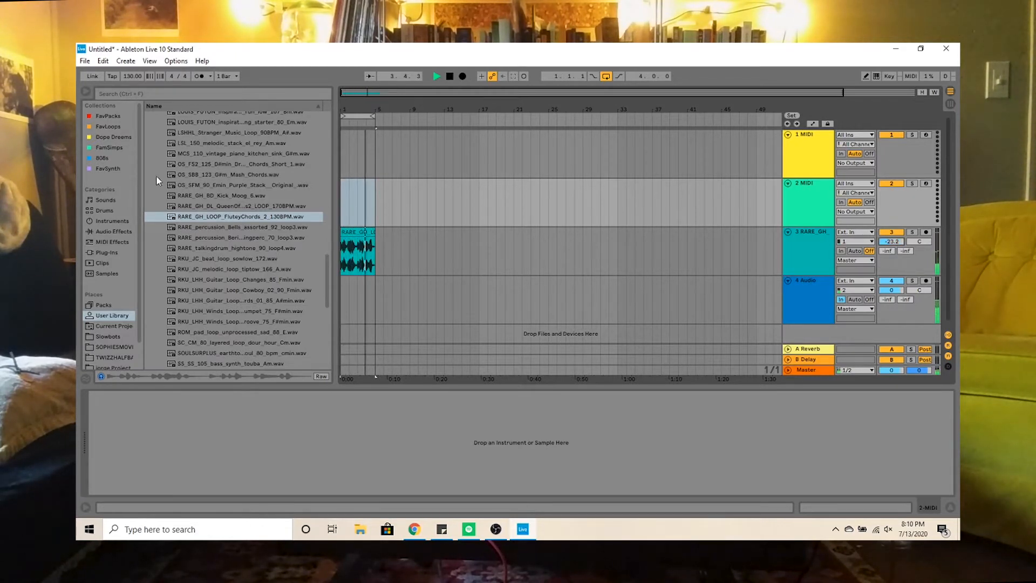
Load an empty Drum Rack onto the first MIDI track.
left_click(105, 211)
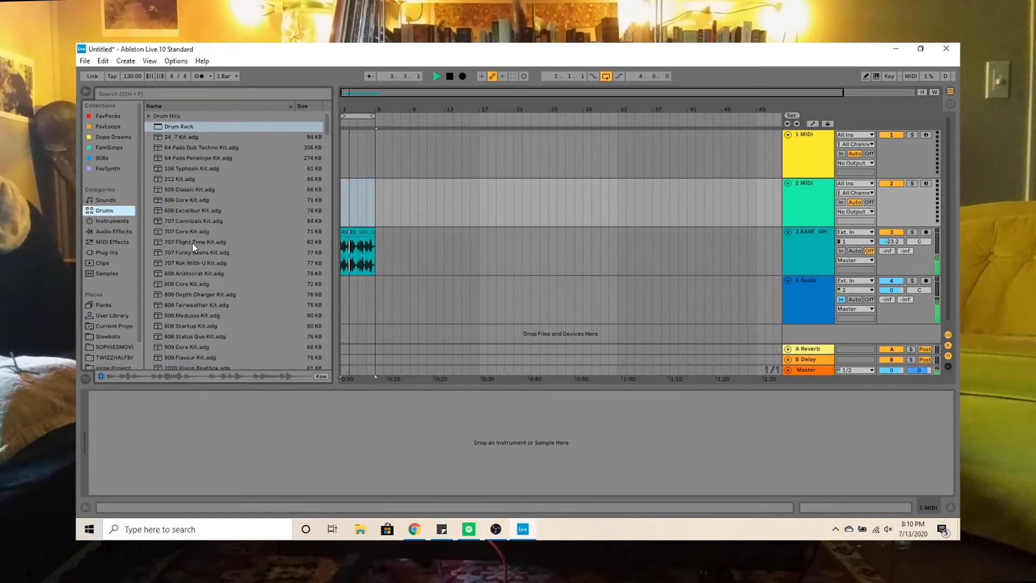
left_click_drag(172, 128, 360, 168)
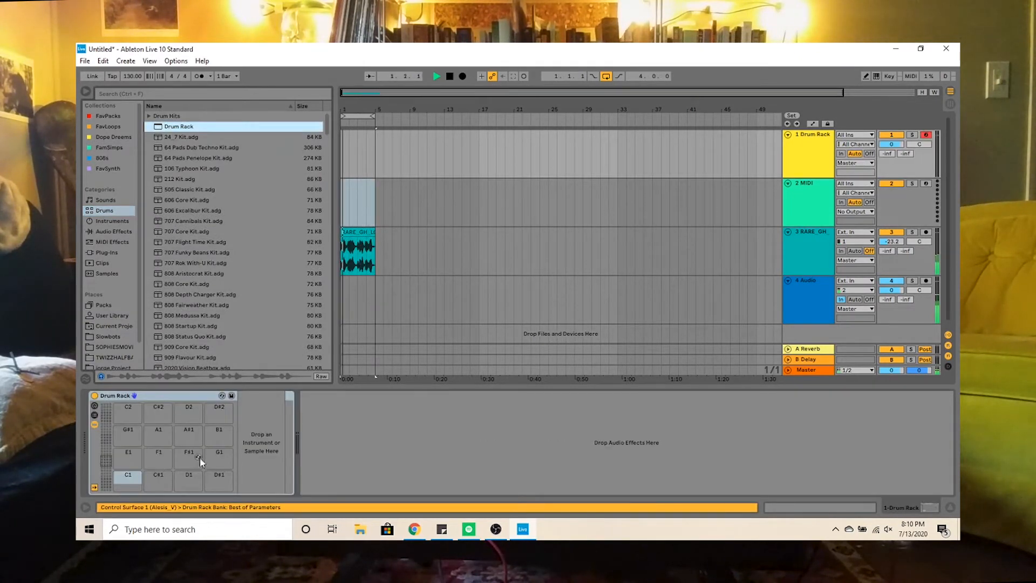
Find the japanesque drumkit folder in the User Library and expand it.
left_click(110, 317)
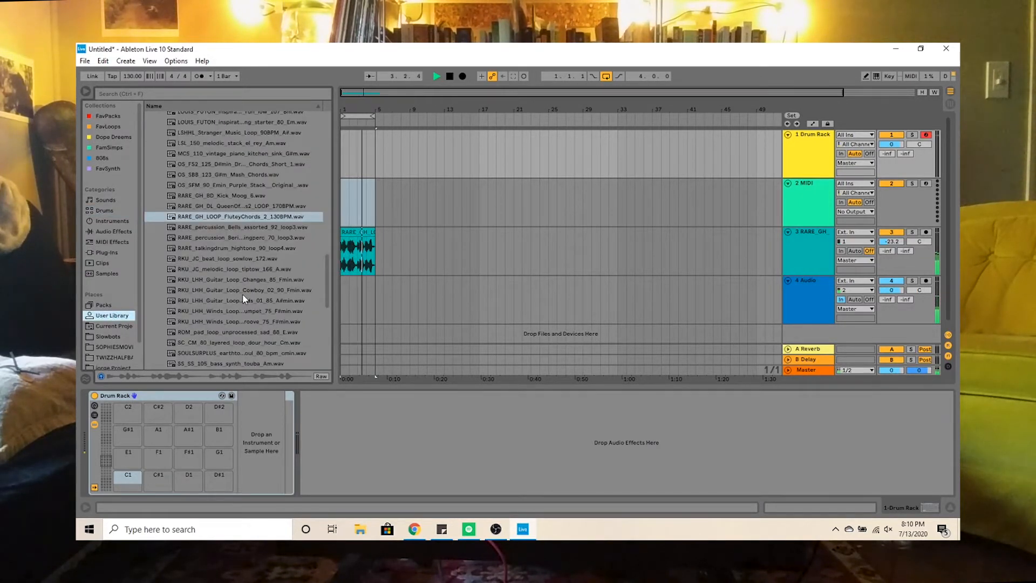
scroll(244, 298, "down", 8)
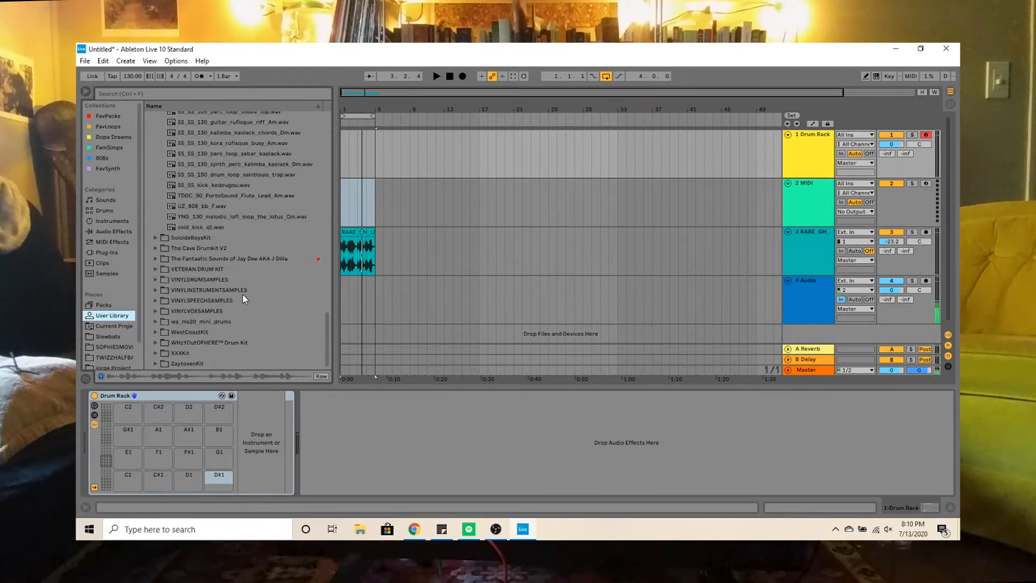
scroll(243, 298, "up", 10)
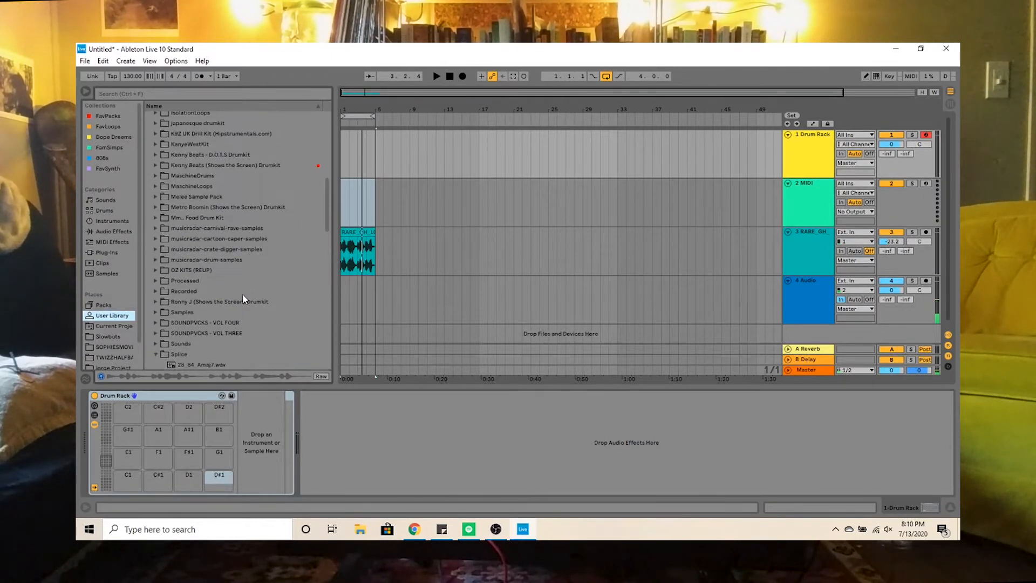
scroll(168, 181, "up", 2)
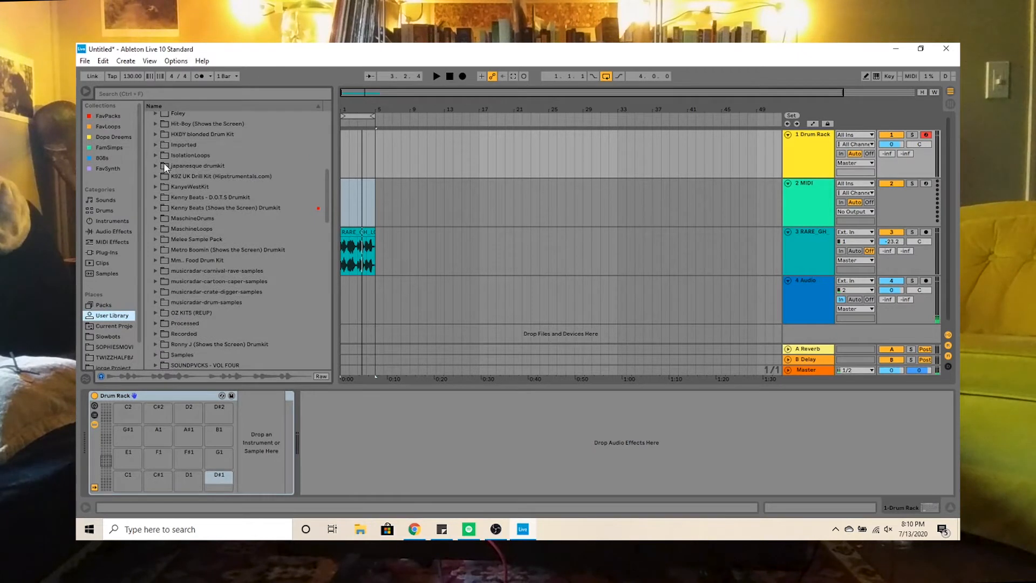
left_click(155, 167)
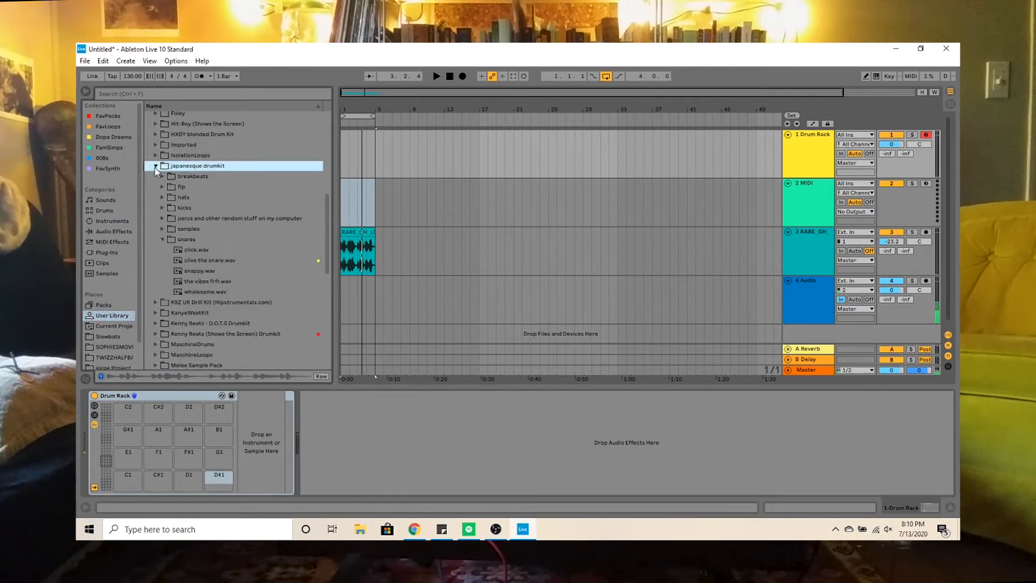
Audition the drumkit's kicks against the playing loop and load hers.wav onto the Drum Rack's C1 pad.
left_click(170, 210)
left_click(194, 229)
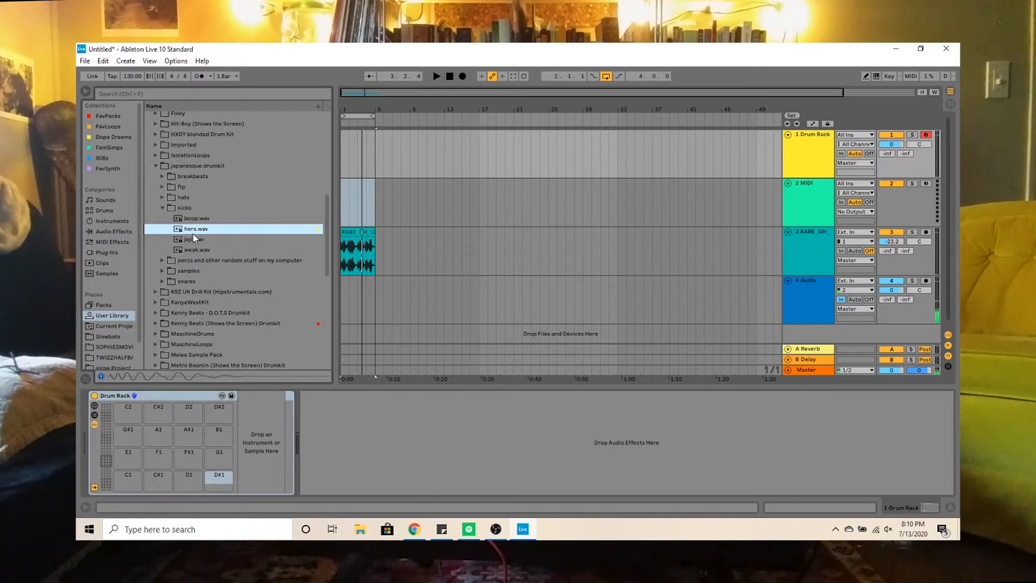
key("space")
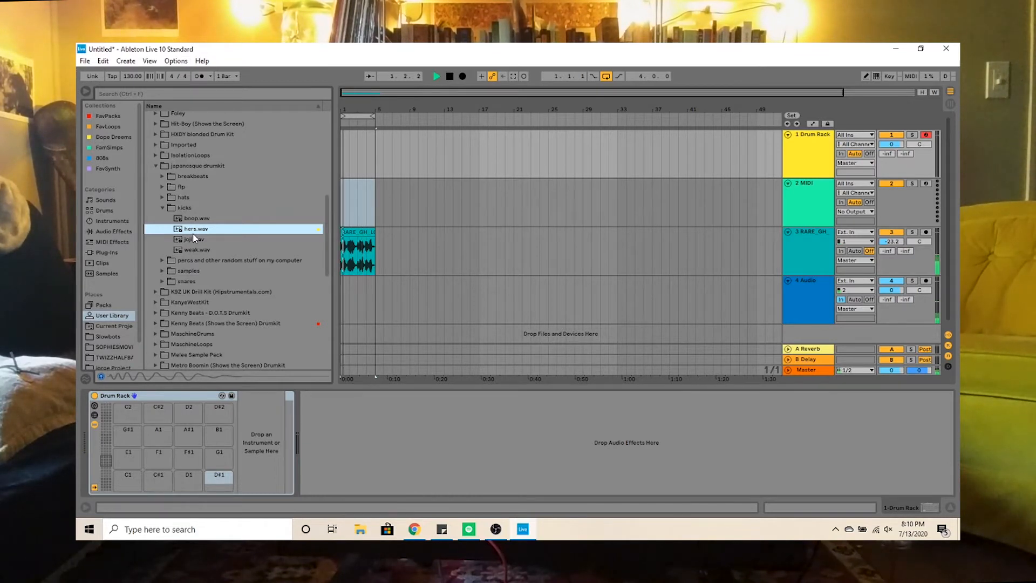
left_click(193, 239)
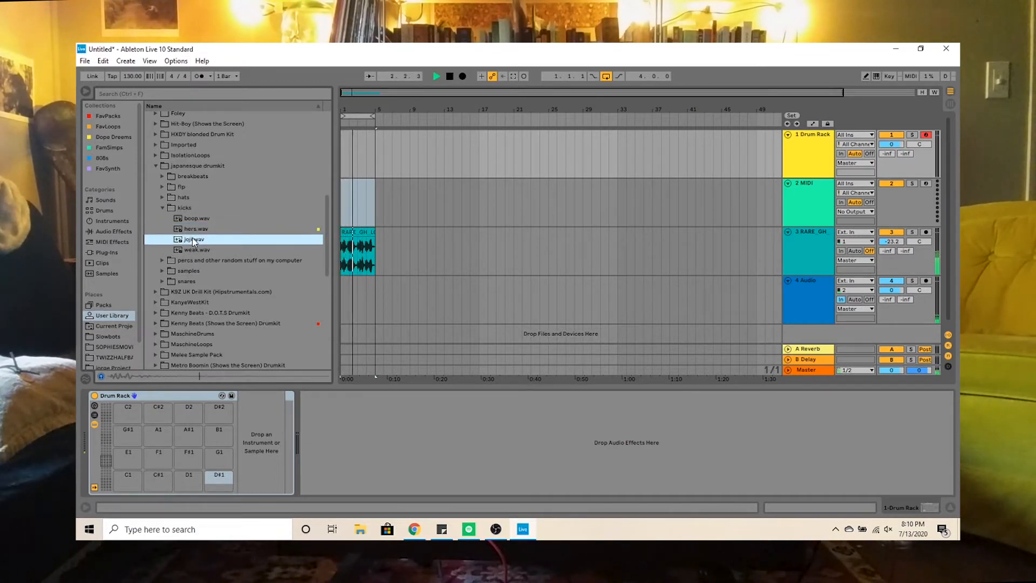
left_click(196, 250)
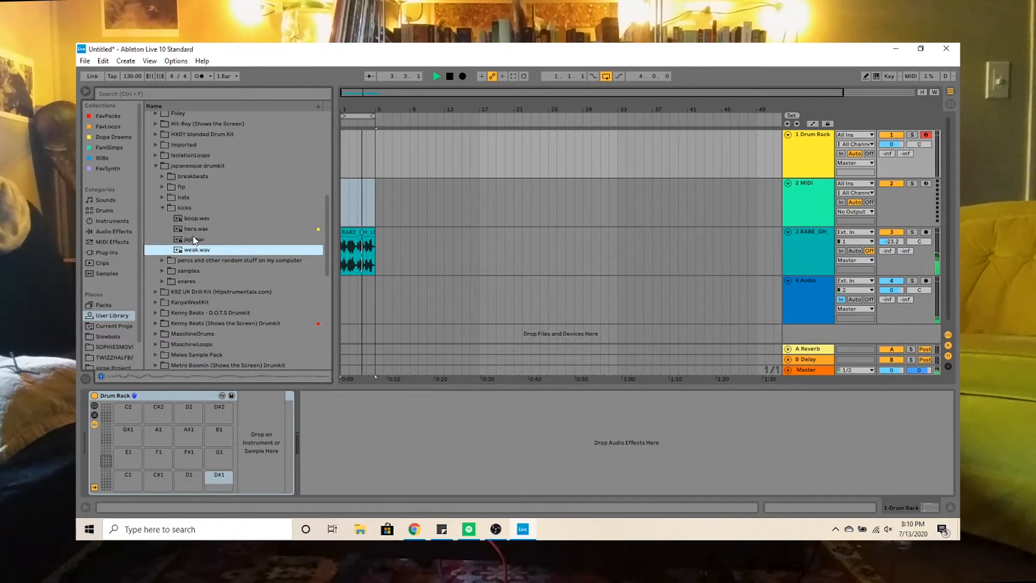
left_click(193, 231)
left_click_drag(193, 233, 133, 486)
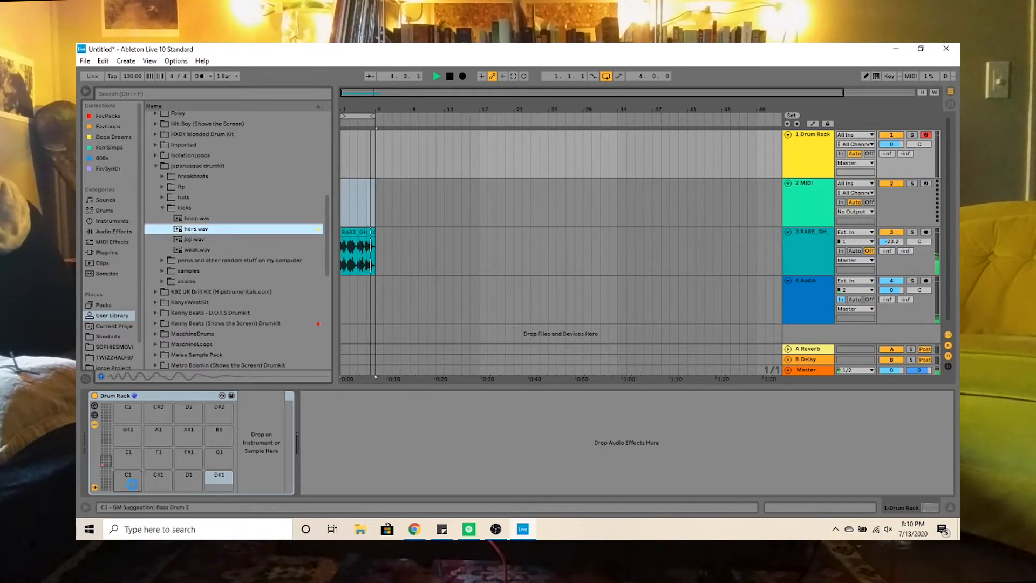
Load click.wav from the drumkit's snares onto the C#1 pad and lower its volume to -23.6 dB.
left_click(163, 280)
left_click(182, 282)
left_click(191, 292)
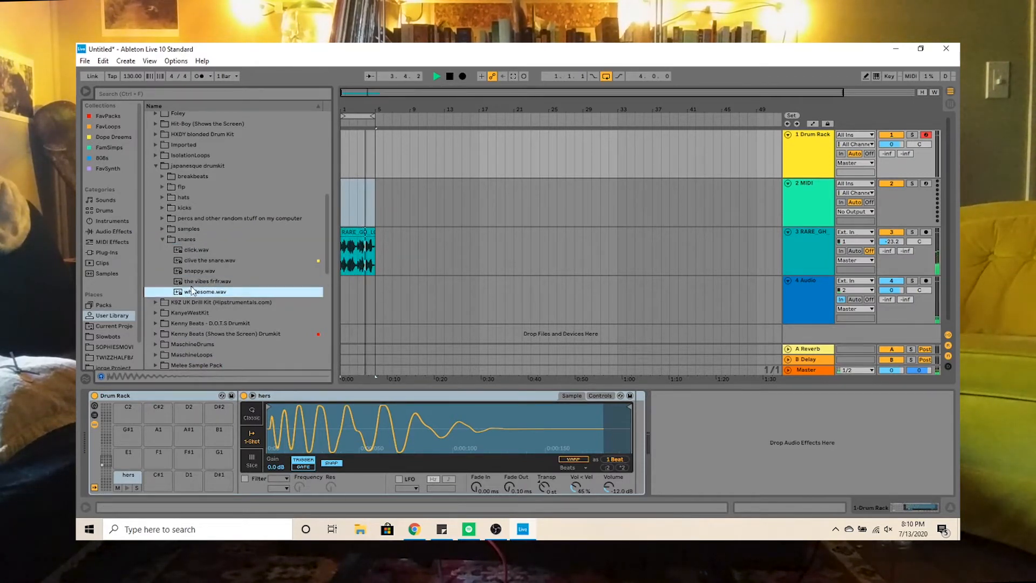
left_click(192, 262)
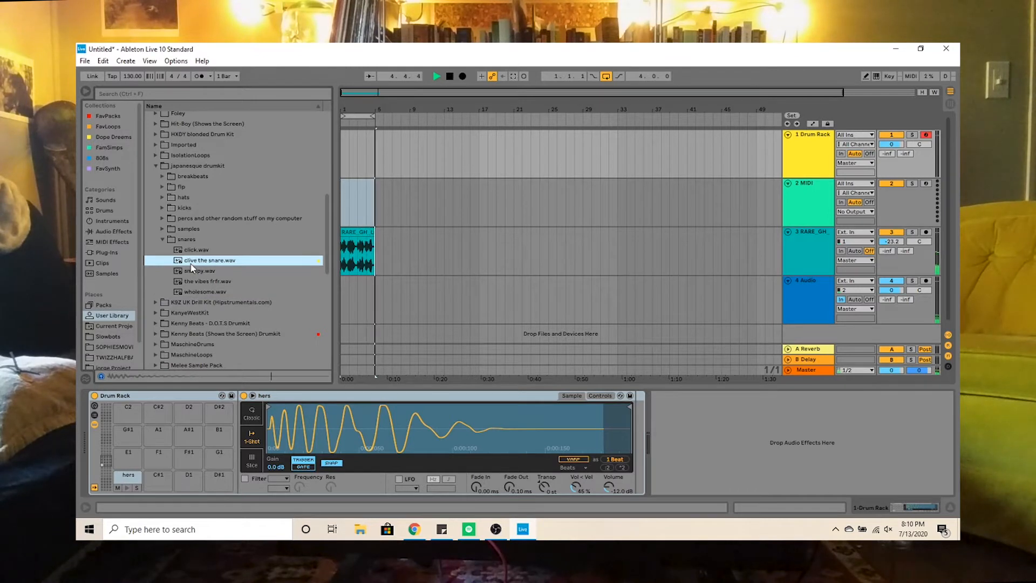
left_click(193, 282)
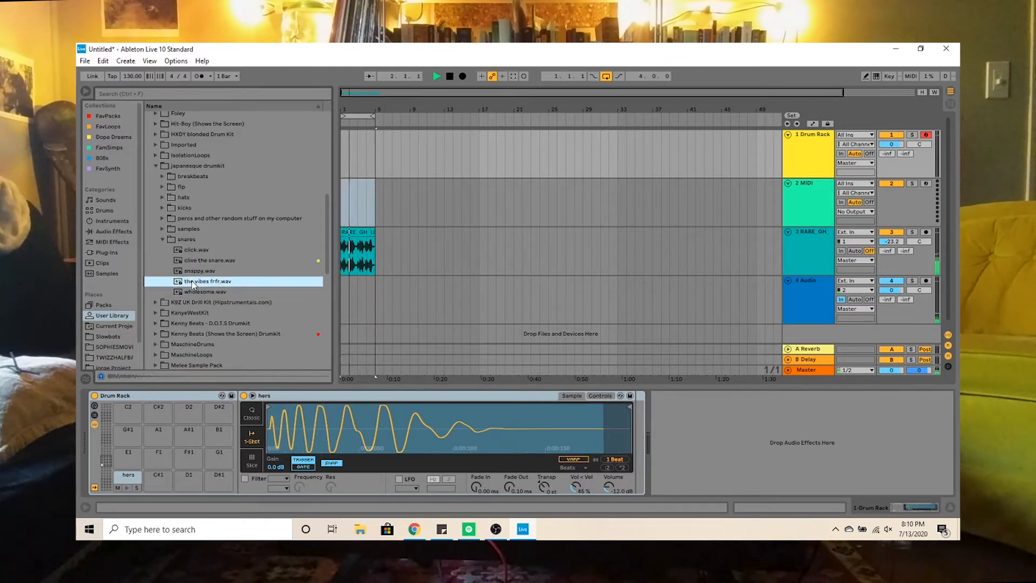
left_click(192, 251)
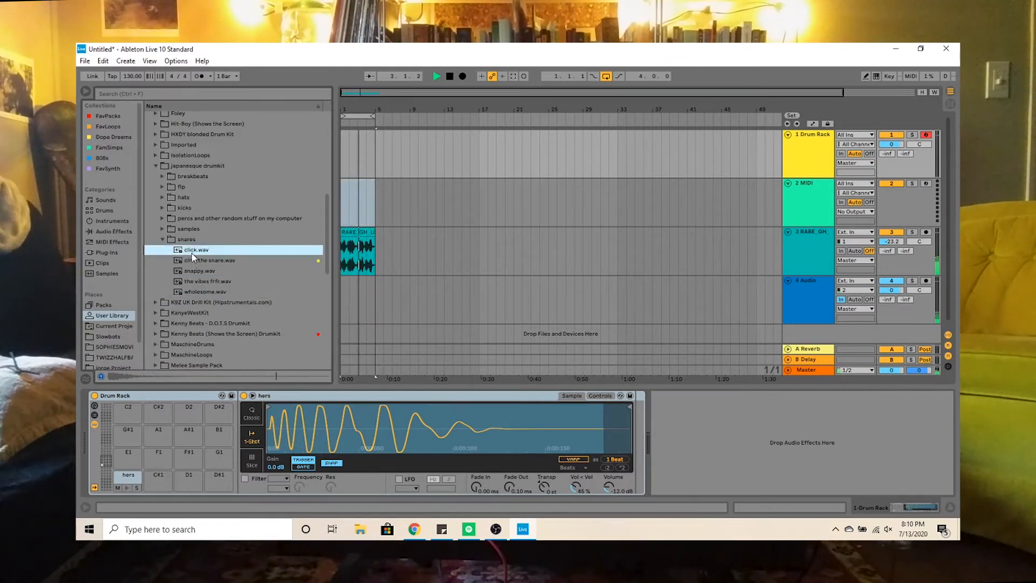
left_click_drag(195, 255, 163, 475)
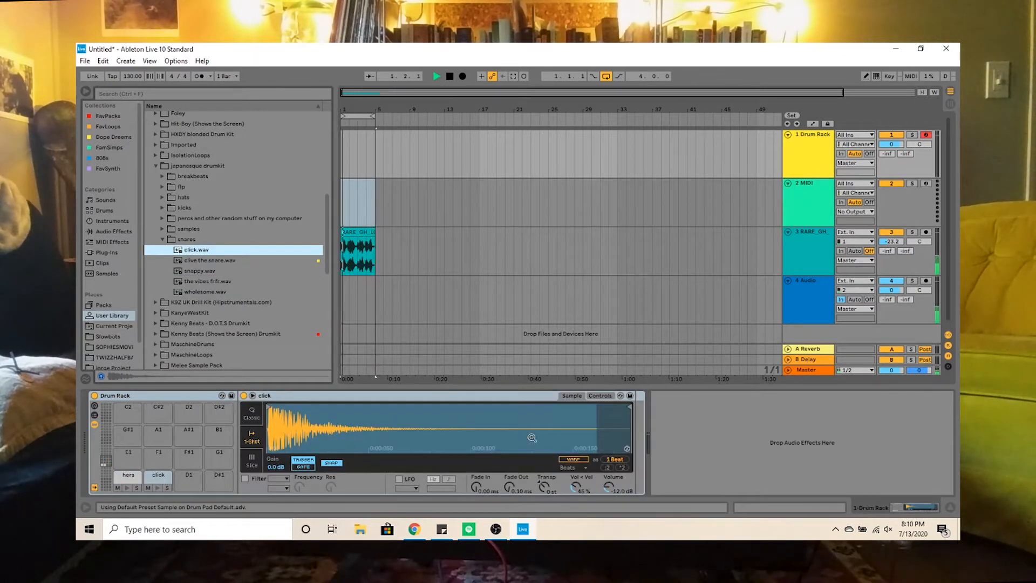
left_click_drag(614, 488, 614, 489)
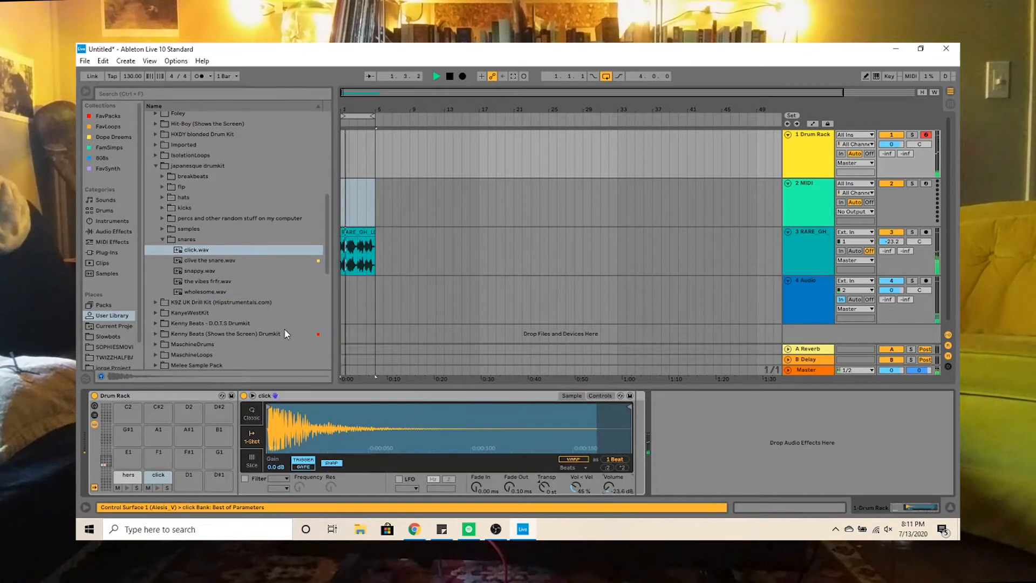
Load the snare sample wholesome.wav onto the Drum Rack's D1 pad.
left_click(206, 295)
left_click_drag(206, 298, 192, 474)
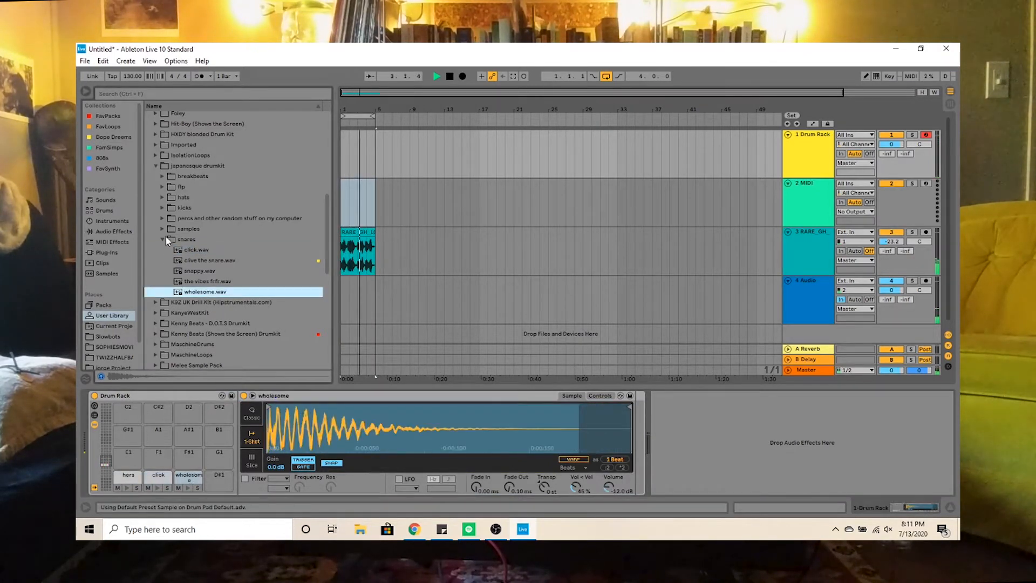
Load slick (hihat).wav from the japanesque drumkit's hats folder onto the Drum Rack's D#1 pad.
left_click(165, 196)
left_click(186, 210)
left_click(189, 217)
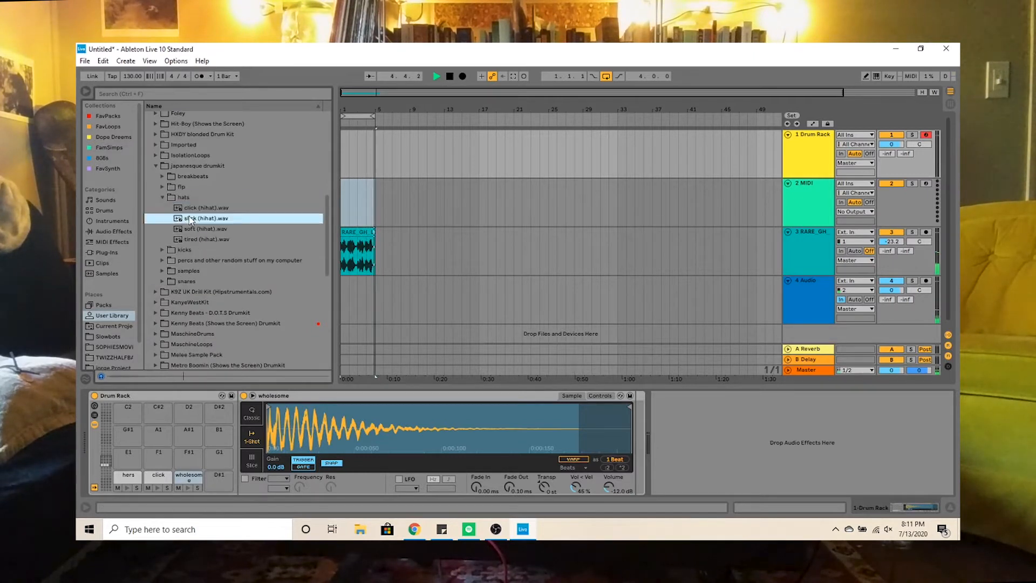
left_click_drag(264, 441, 219, 477)
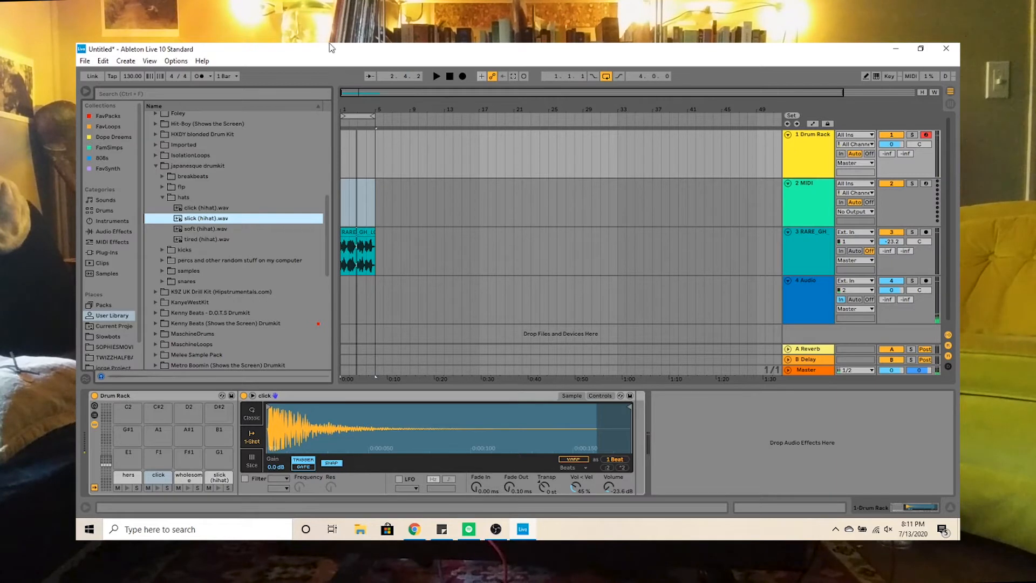
Record a four-bar kick and snare pattern on the Drum Rack track from bar 1, and undo the last recording pass.
left_click(448, 76)
left_click(341, 159)
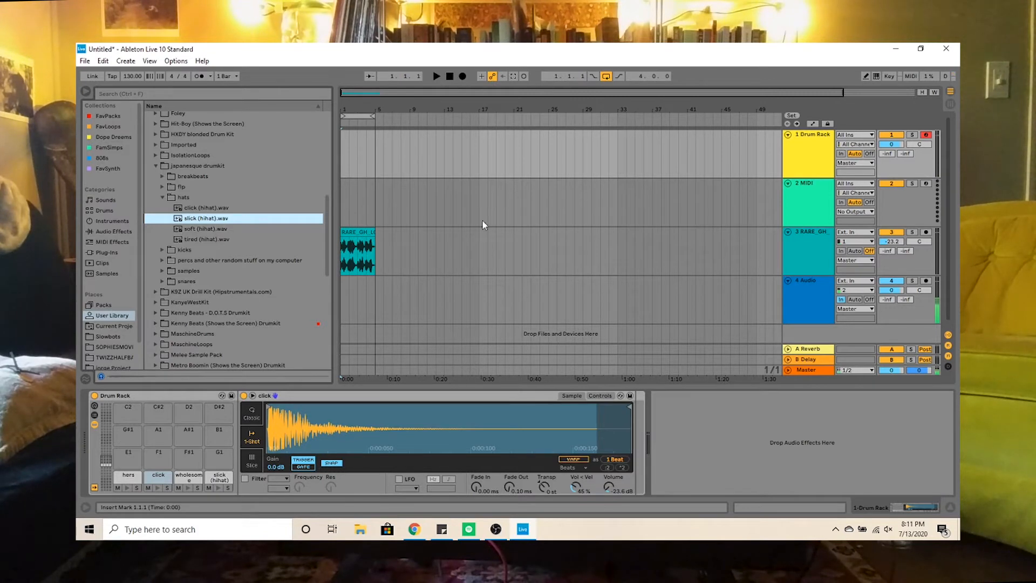
left_click(463, 76)
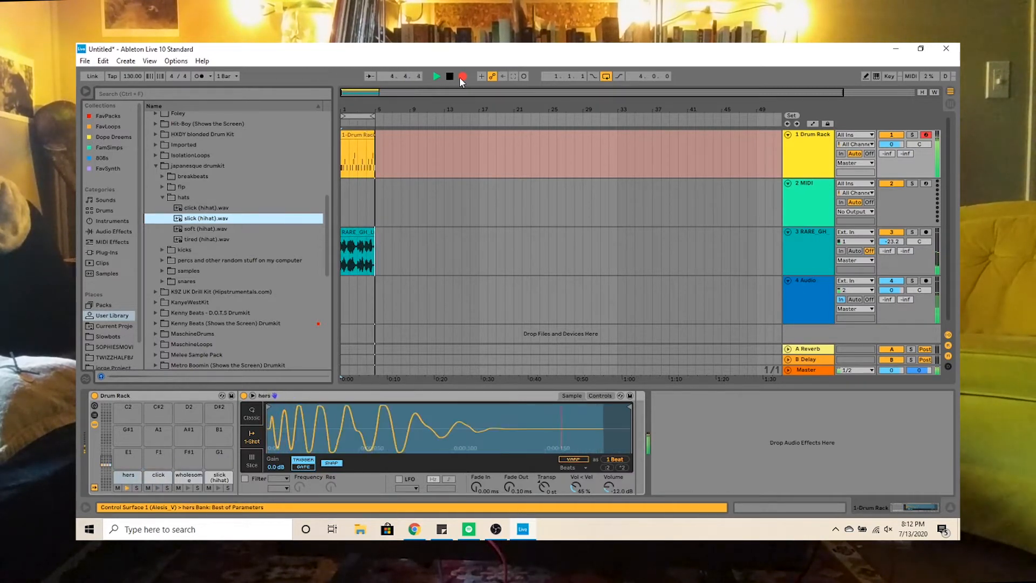
key("space")
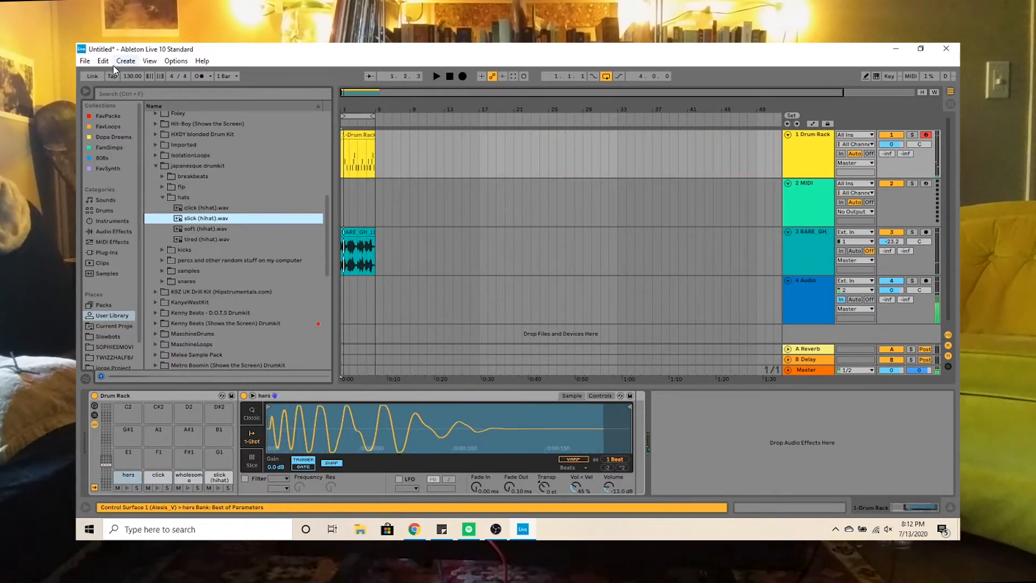
left_click(104, 62)
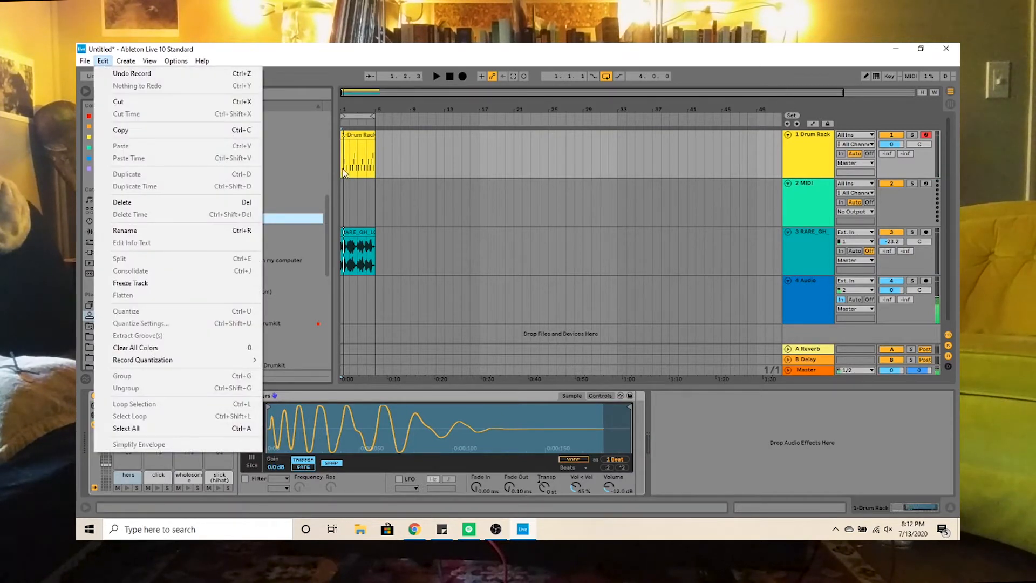
left_click(161, 75)
Raise the flute loop track's volume to -16.7 dB while the beat plays.
key("space")
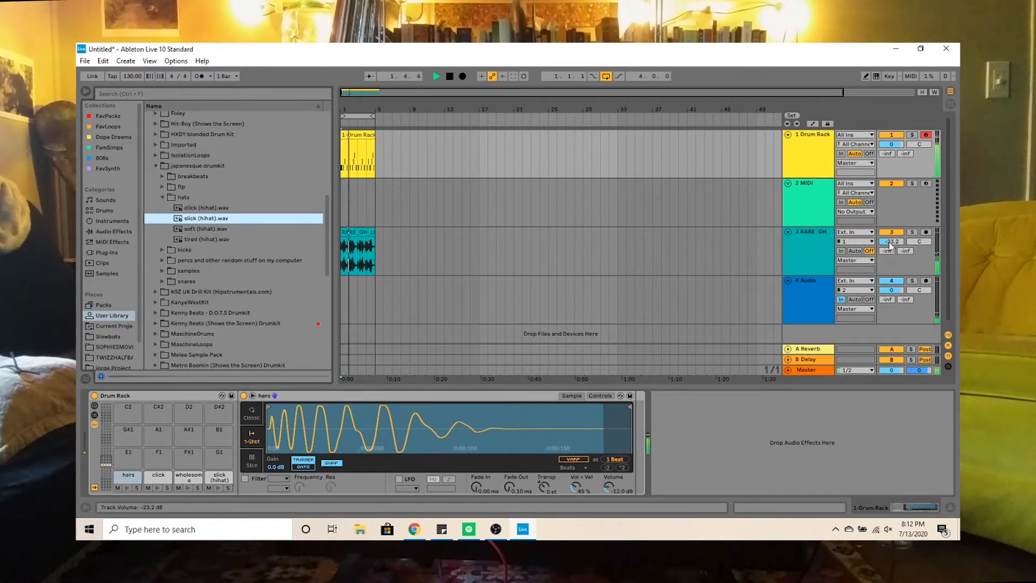
scroll(891, 241, "up", 5)
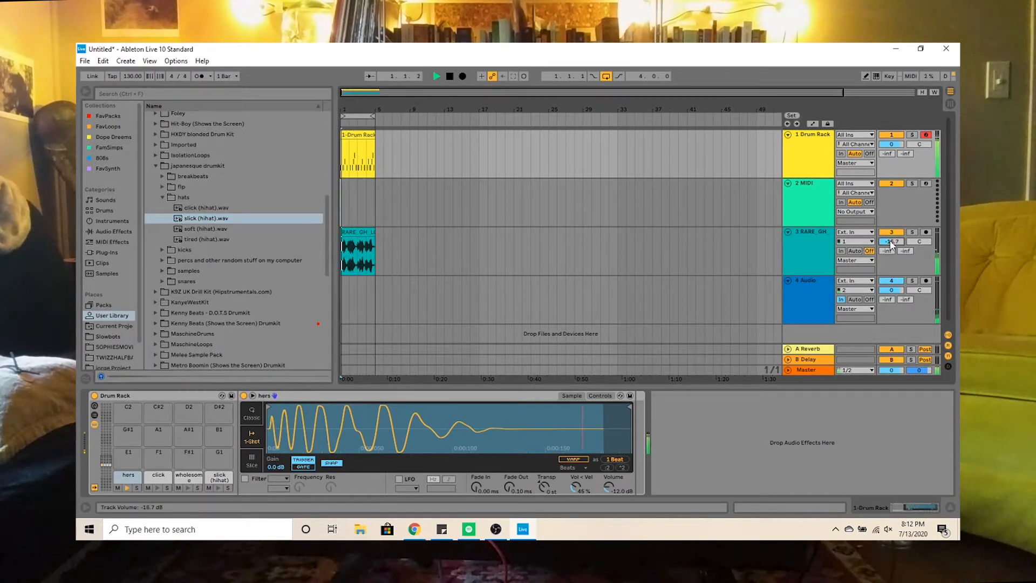
Open the recorded Drum Rack clip's notes and delete the faint hers kick note just before 9.2.
left_click(369, 134)
double_click(369, 135)
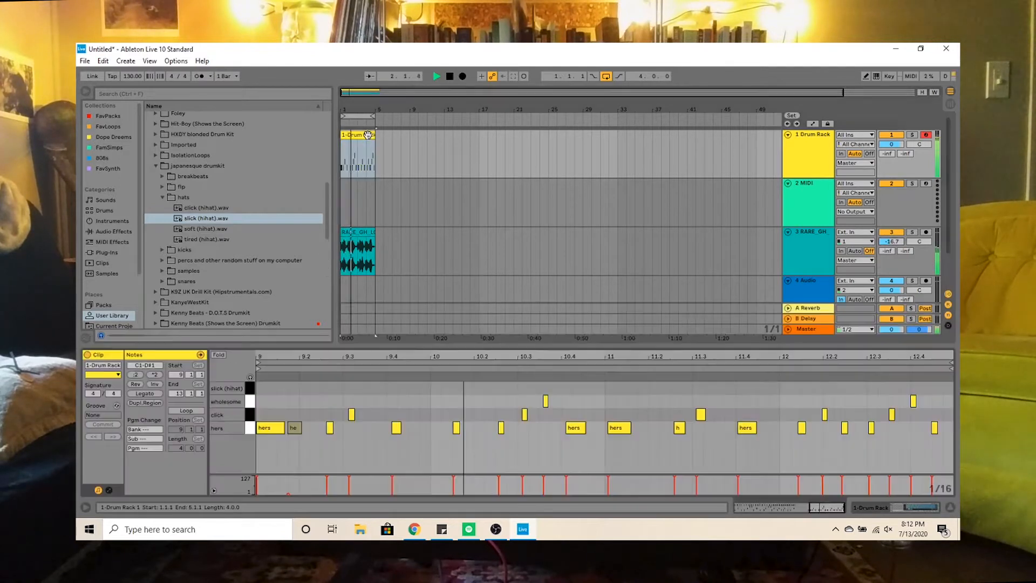
key("space")
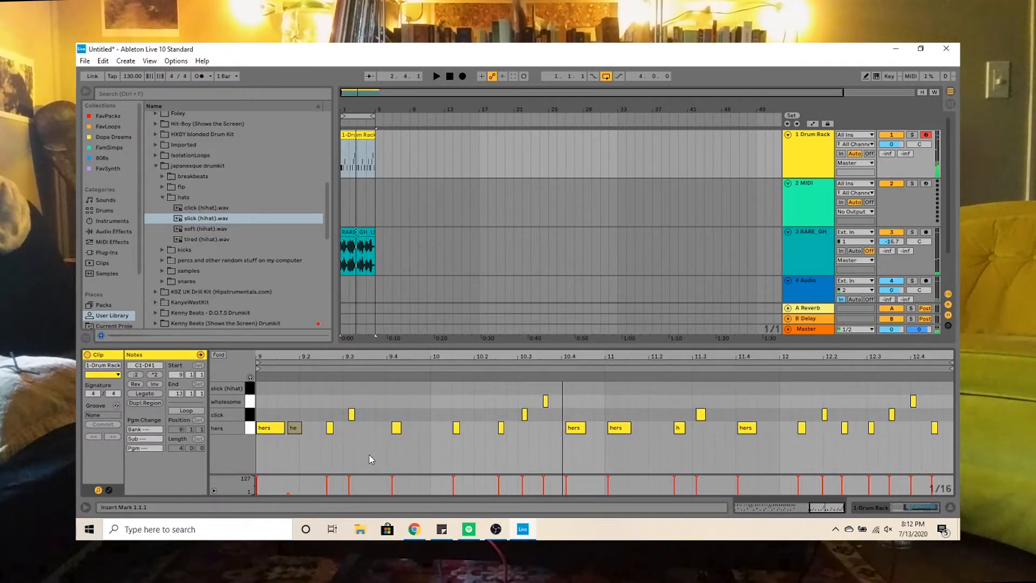
left_click(296, 428)
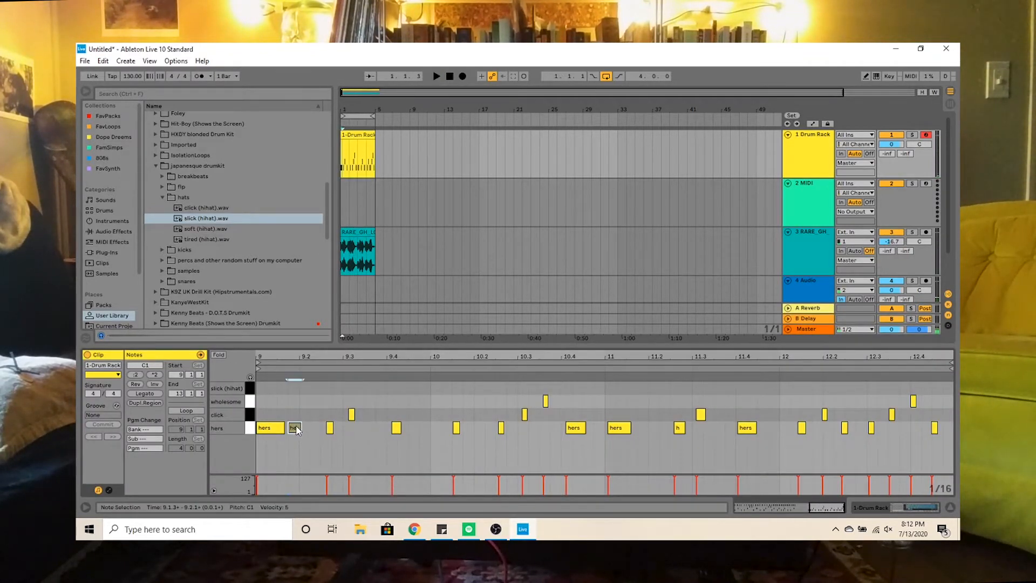
key("Delete")
Nudge the late hers kick notes in bars 9, 11 and 12 and the click notes near 9.3 and 10.3 slightly earlier.
key("space")
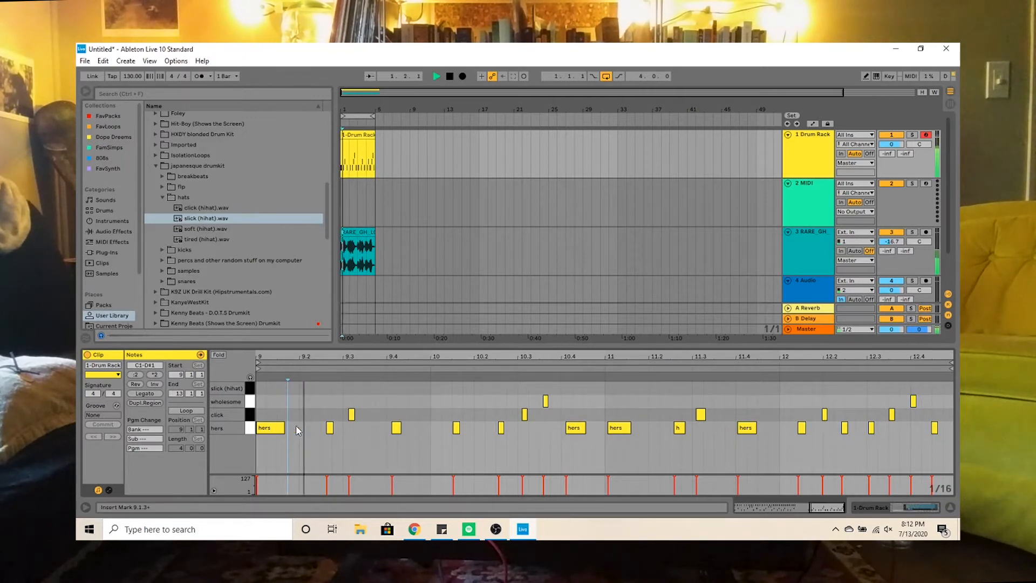
left_click(329, 428)
left_click_drag(329, 432, 325, 429)
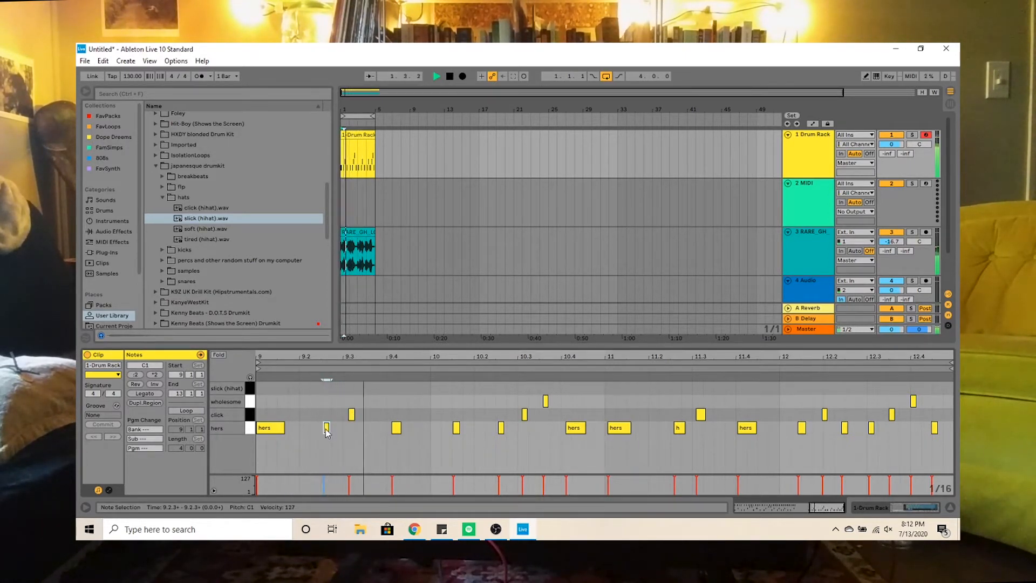
left_click(397, 428)
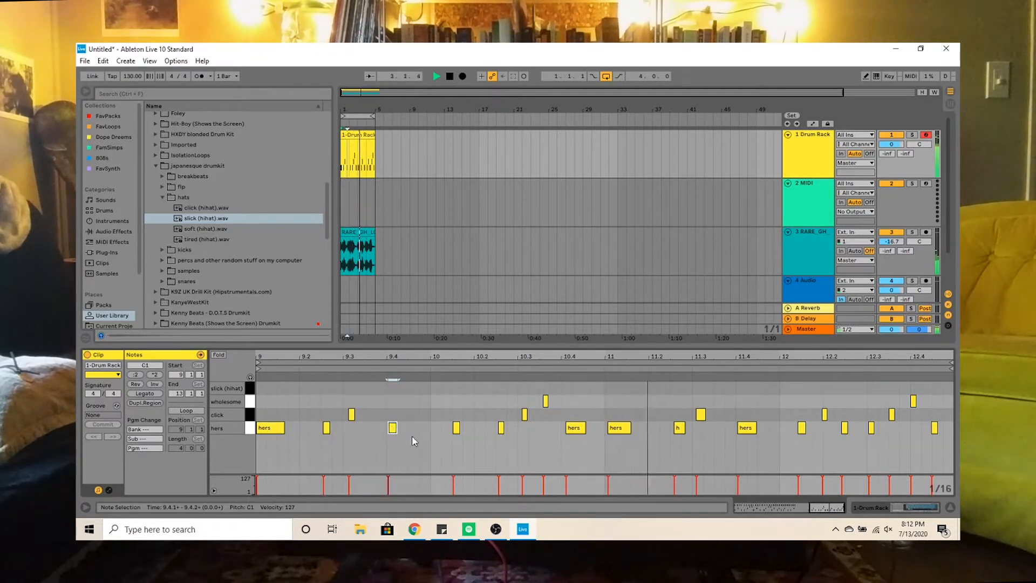
left_click_drag(679, 427, 676, 428)
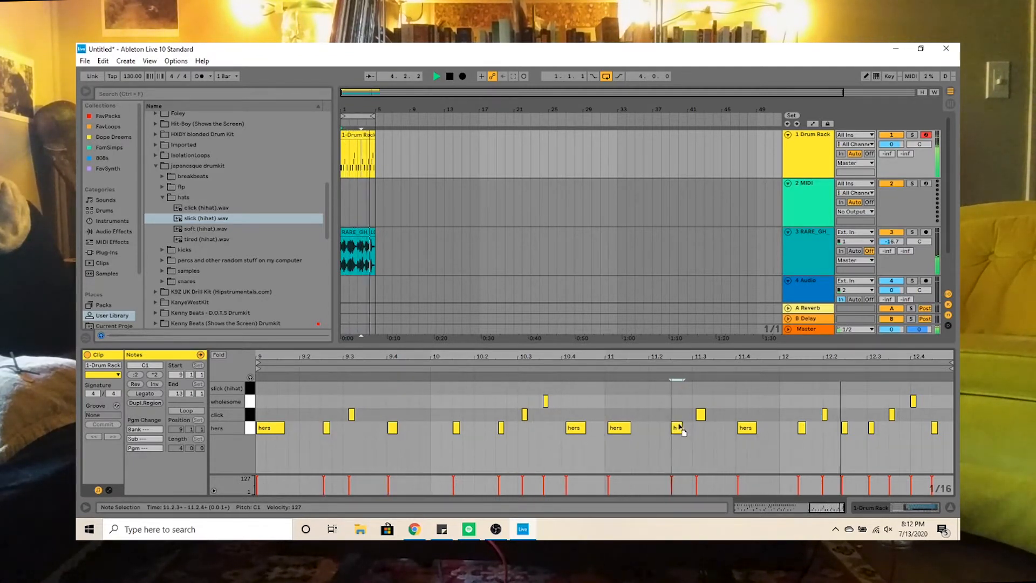
left_click(845, 428)
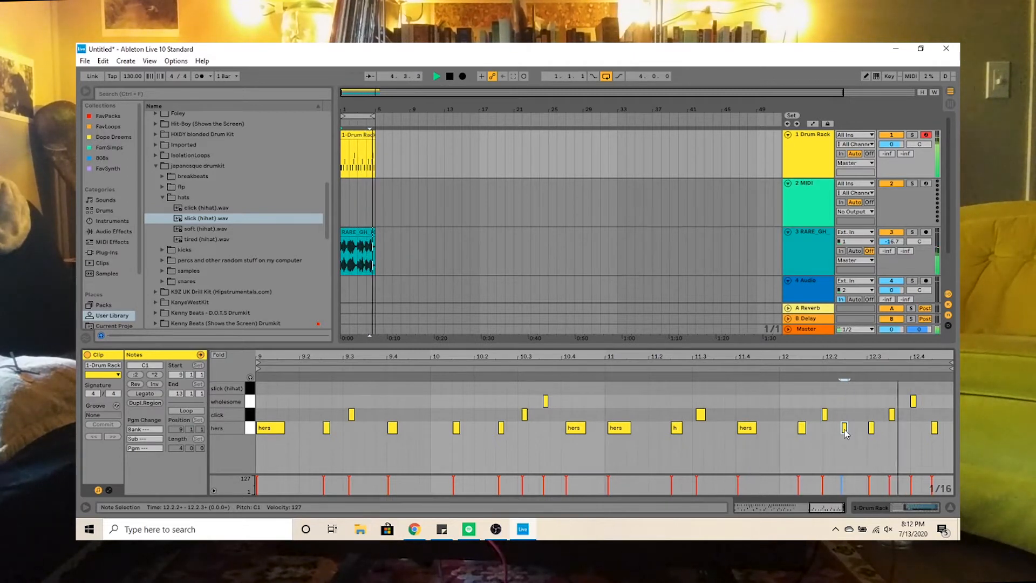
left_click(871, 428)
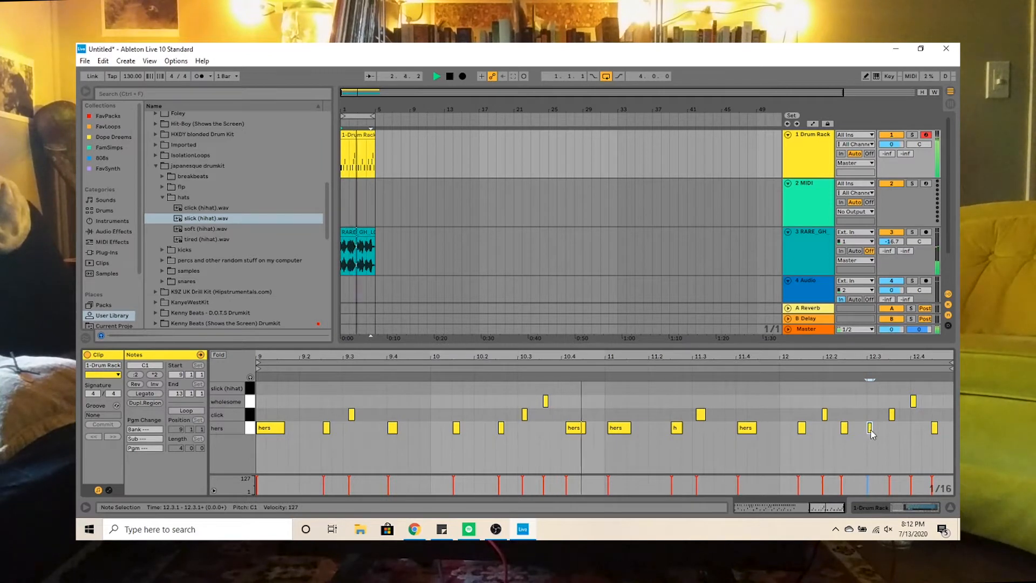
left_click_drag(869, 428, 866, 429)
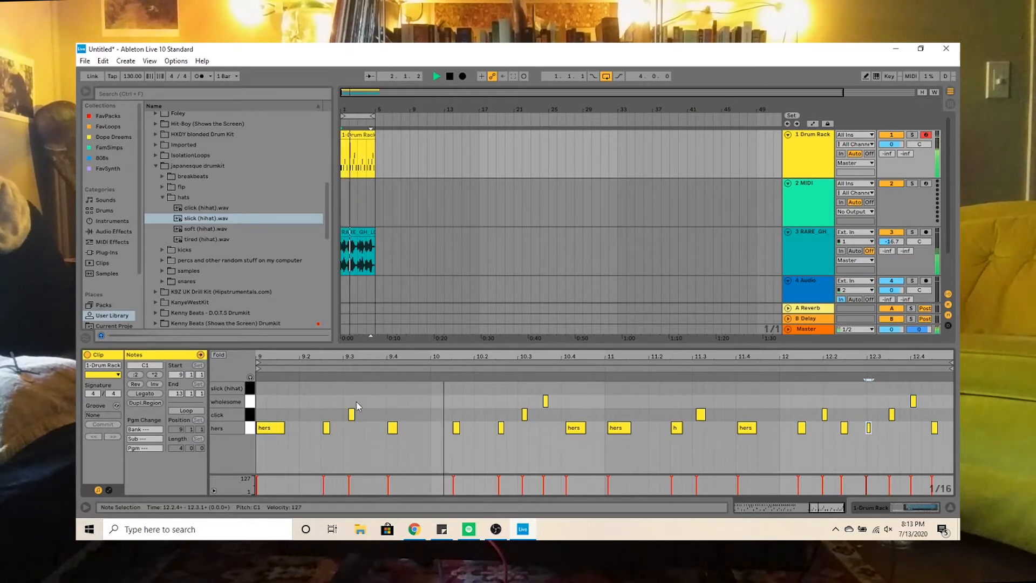
left_click_drag(353, 415, 349, 415)
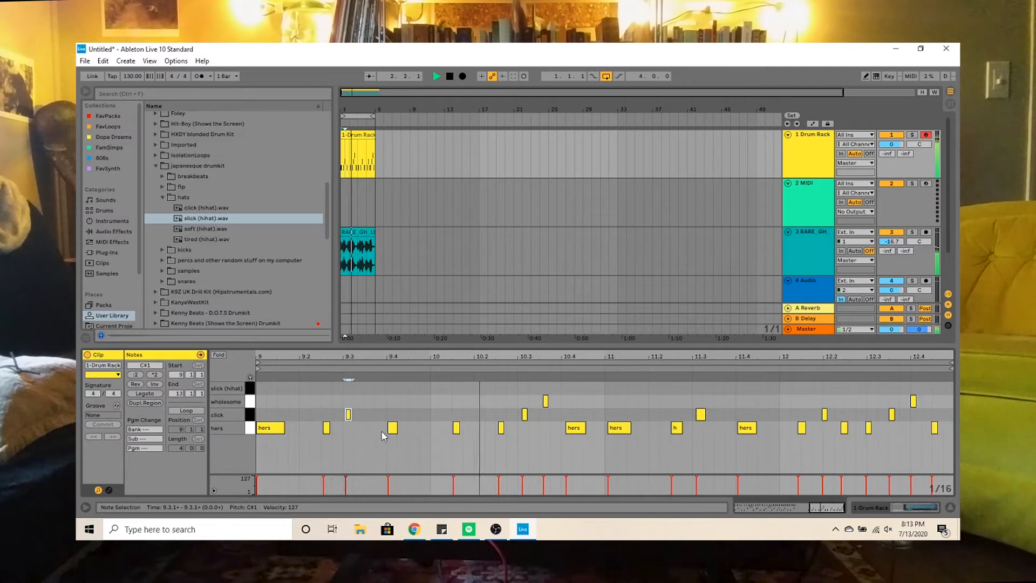
left_click(524, 415)
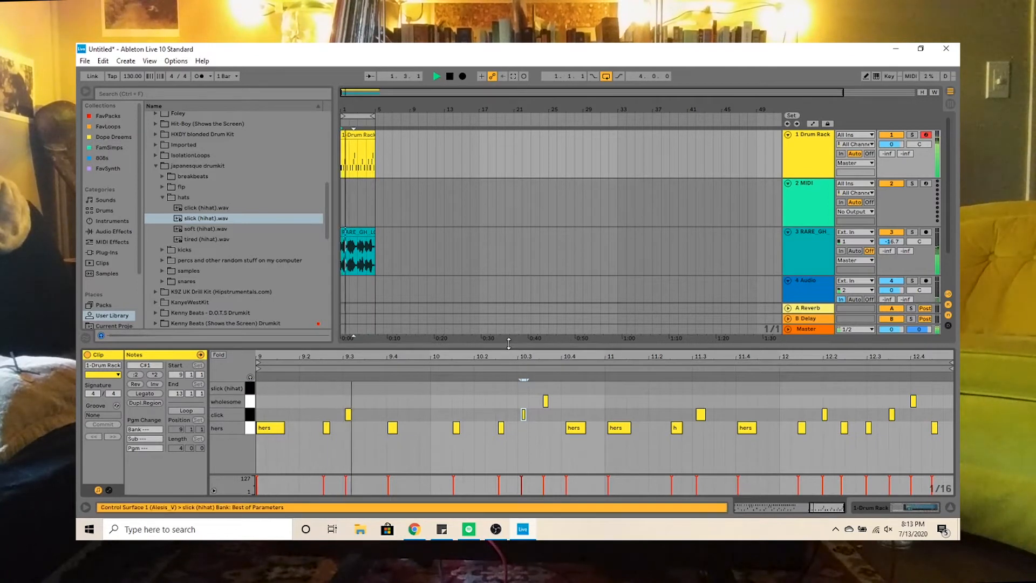
Overdub a slick (hihat) pattern onto the four-bar Drum Rack clip with MIDI overdub enabled, and undo the last recording pass.
left_click(449, 76)
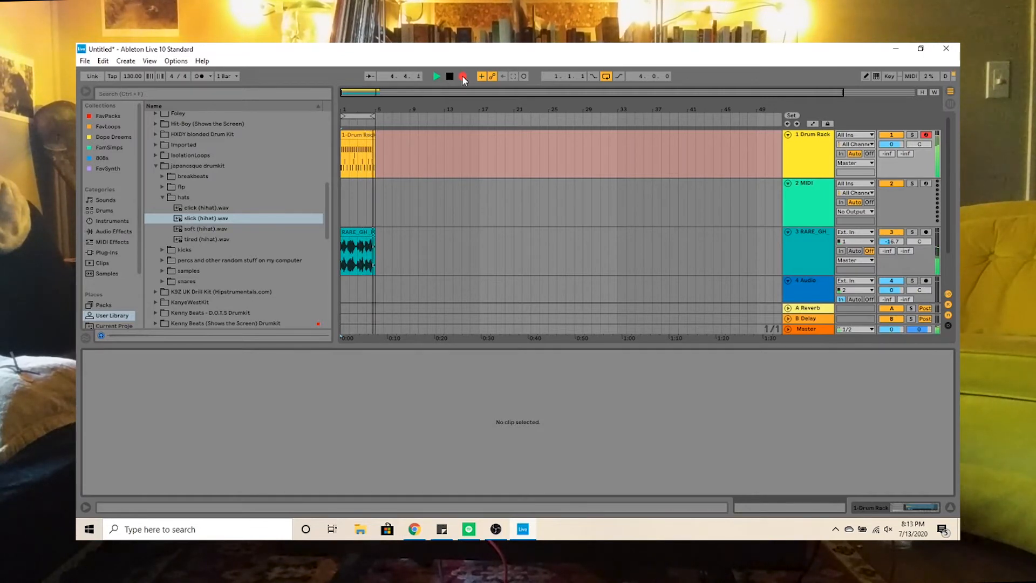
key("space")
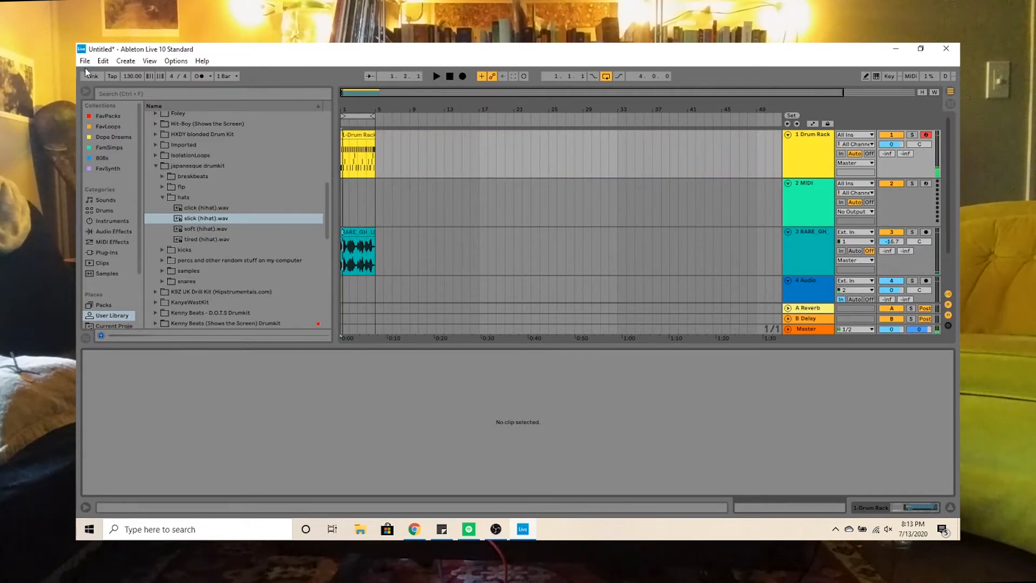
left_click(99, 64)
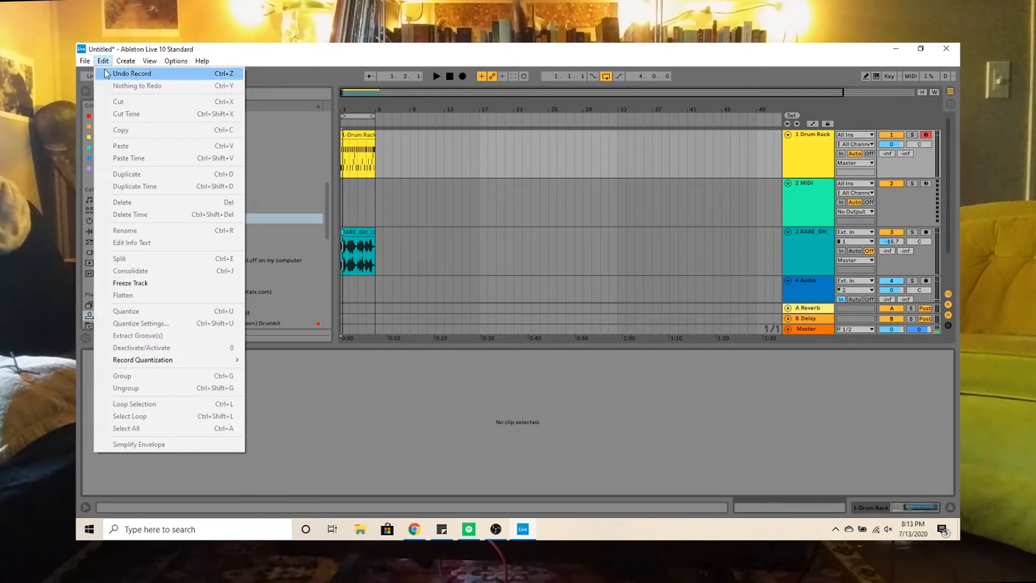
left_click(107, 73)
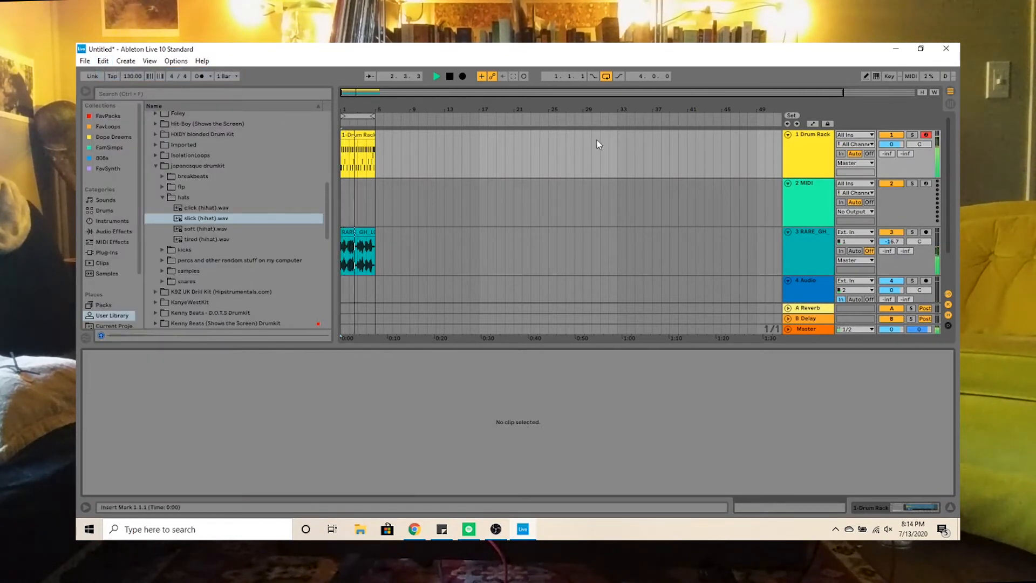
Lower the slick (hihat) pad's sample volume to -21.1 dB in the Drum Rack.
left_click(797, 157)
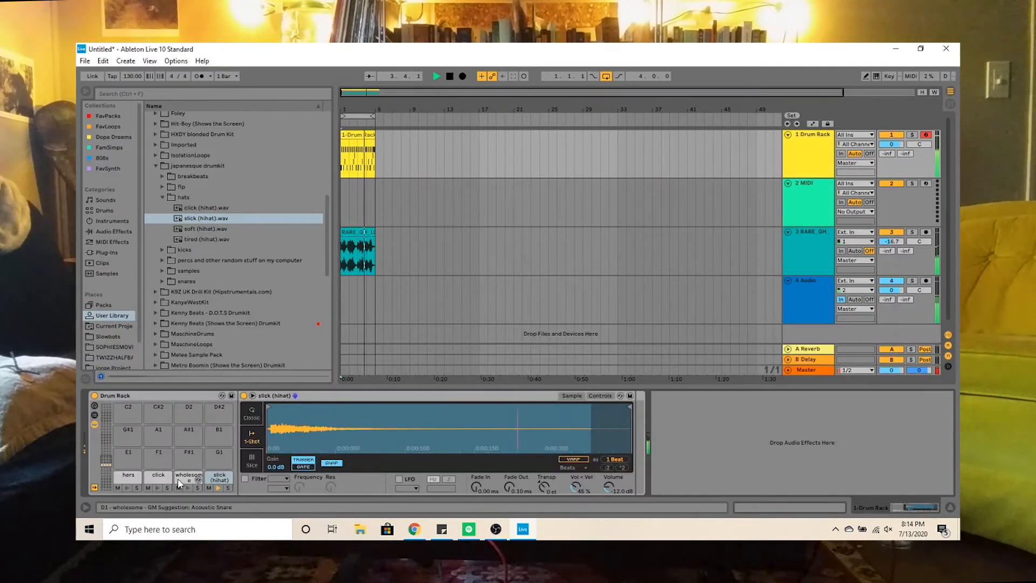
left_click_drag(609, 487, 608, 508)
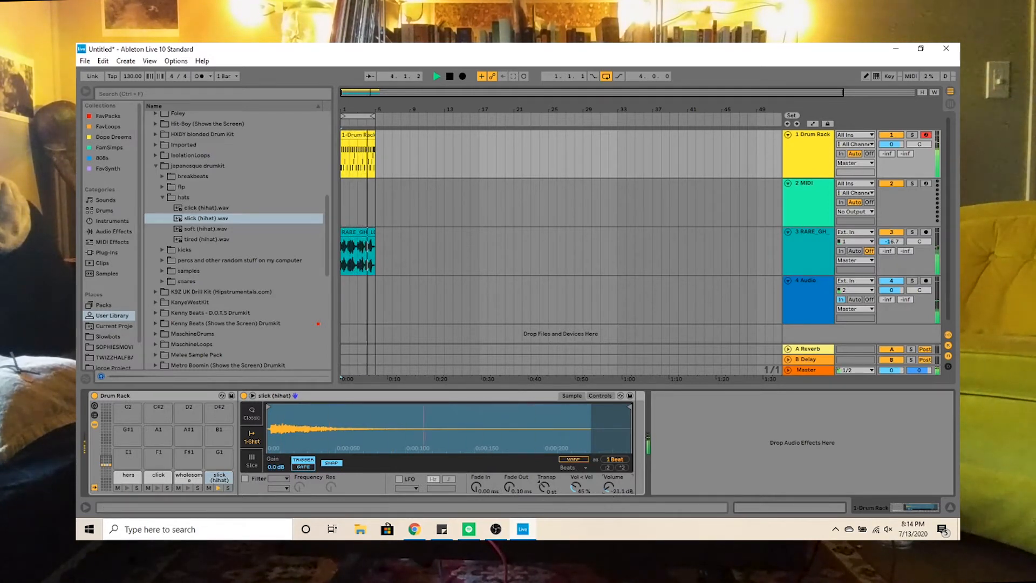
left_click_drag(607, 490, 607, 492)
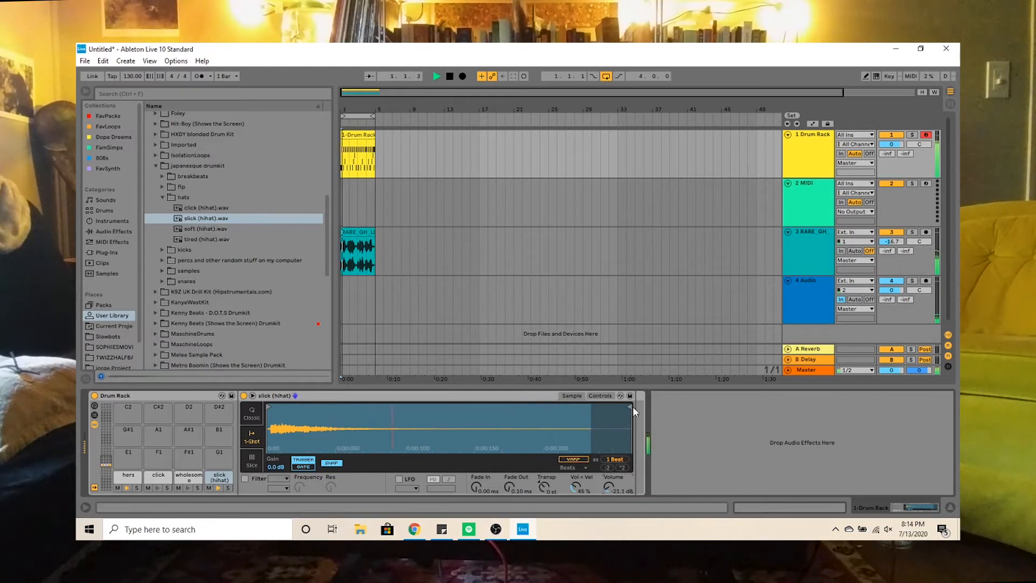
Hide the device view and preview Dank Moug.adg among the Instrument Rack bass presets.
key("ctrl+alt+l")
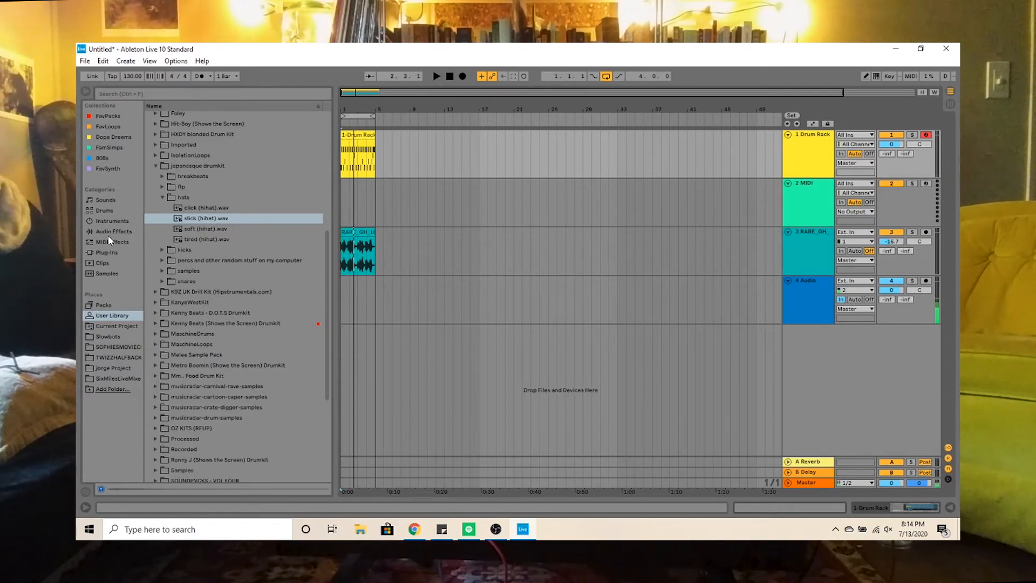
left_click(107, 220)
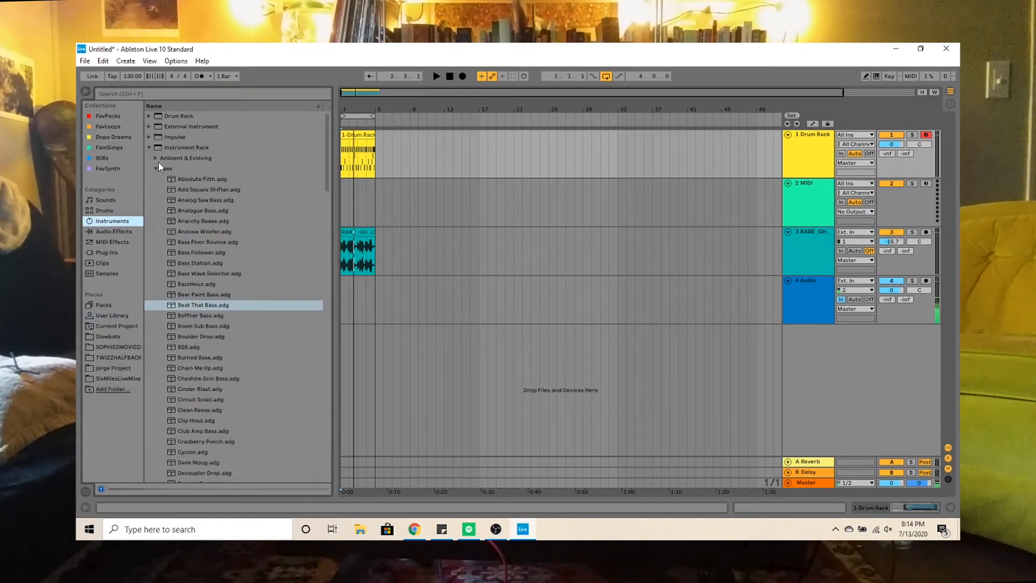
scroll(224, 285, "down", 5)
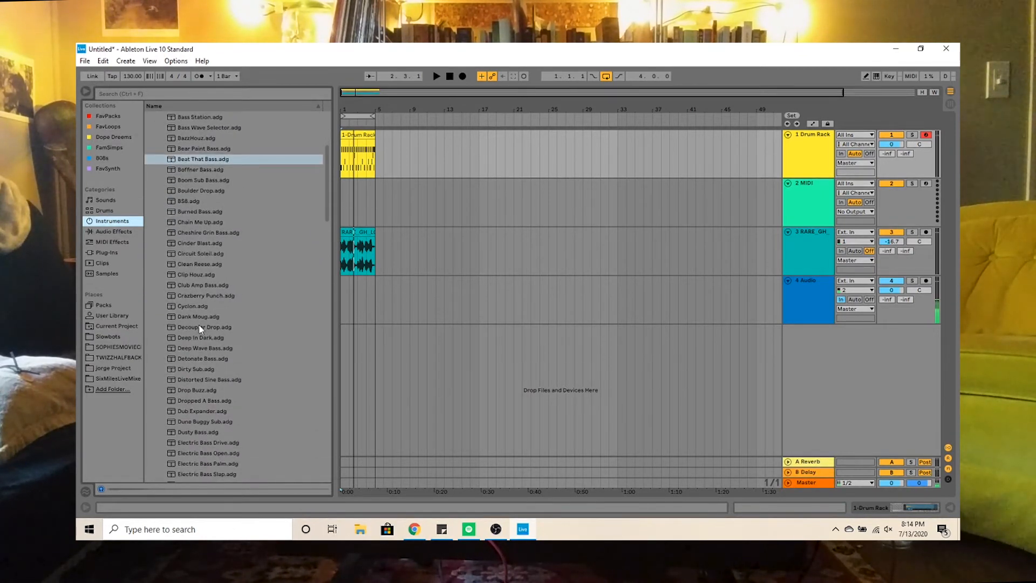
left_click(197, 317)
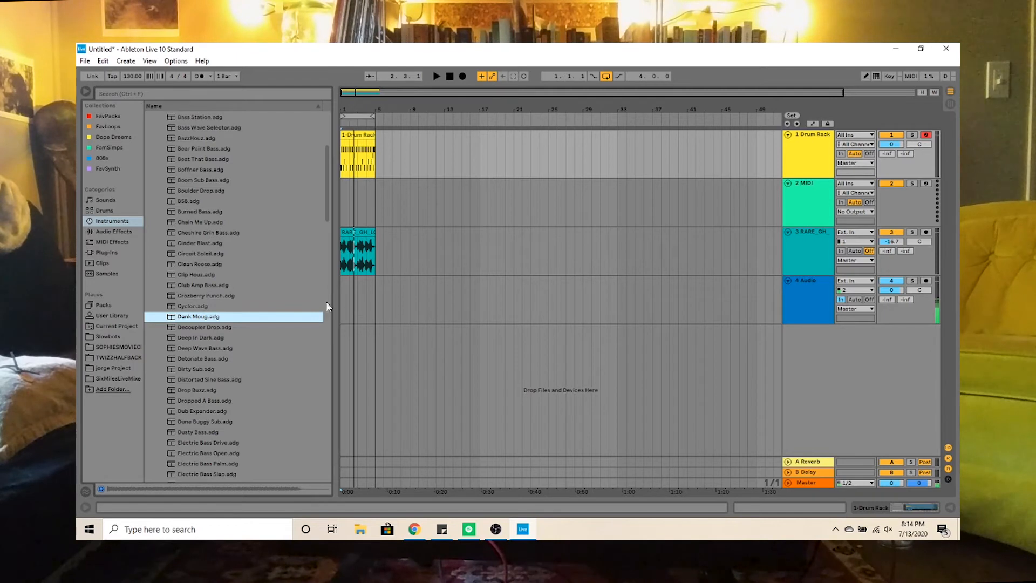
Audition the Instrument Rack bass presets from Detonate Bass.adg through Favor Bass.adg while the drum and flute loop plays.
key("space")
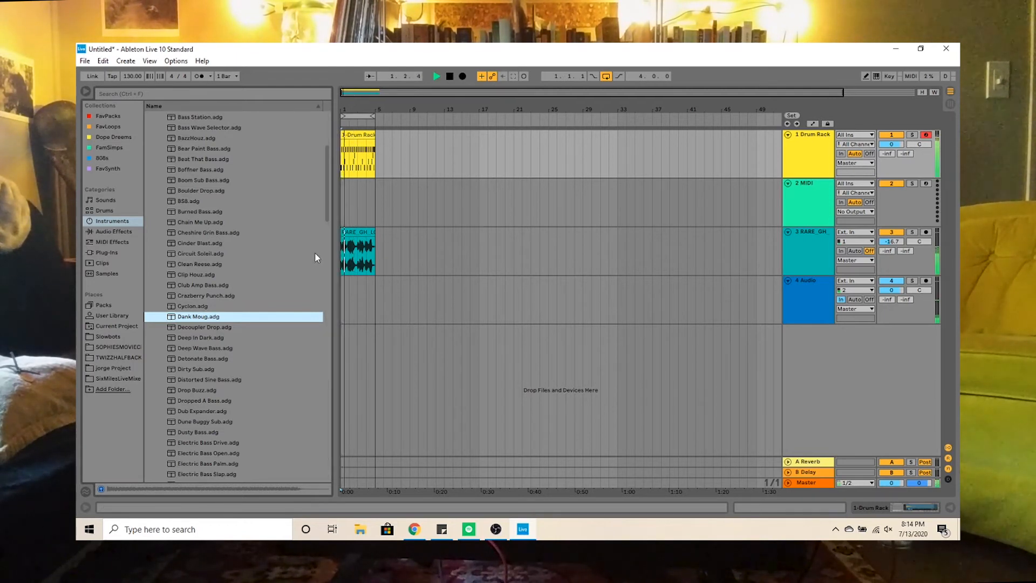
left_click(185, 360)
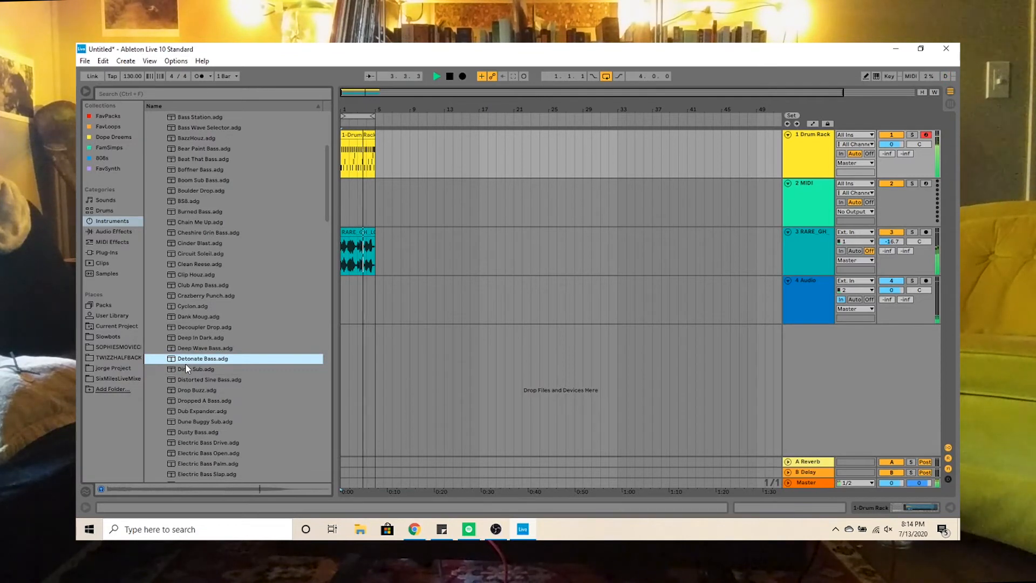
key("Down")
key("Down")
key("Down")
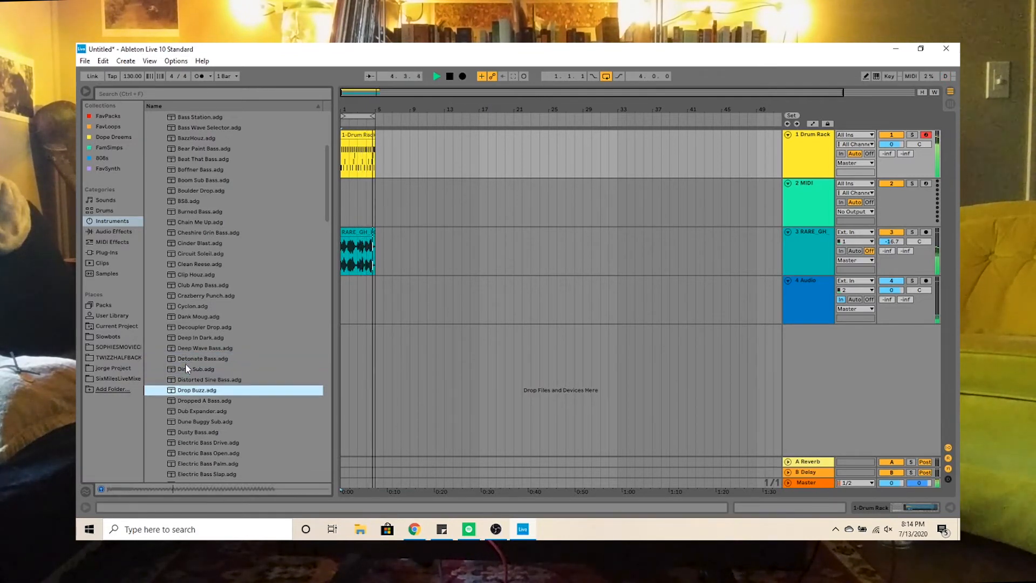
key("Down")
key("Down")
key("Down")
key("Down")
key("Down")
key("Down")
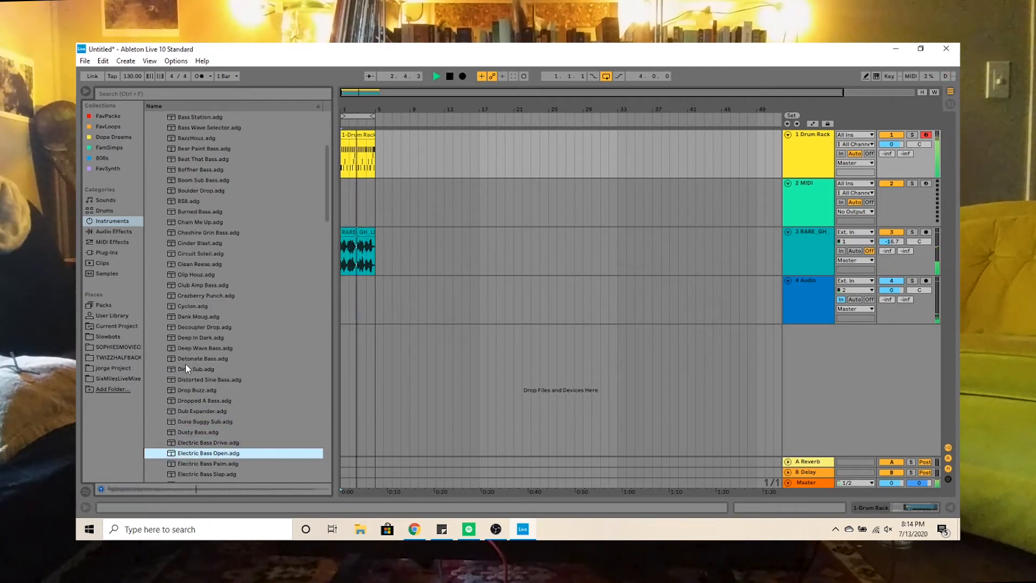
key("Down")
key("Down")
key("Down")
key("Down")
key("Down")
key("Down")
key("Down")
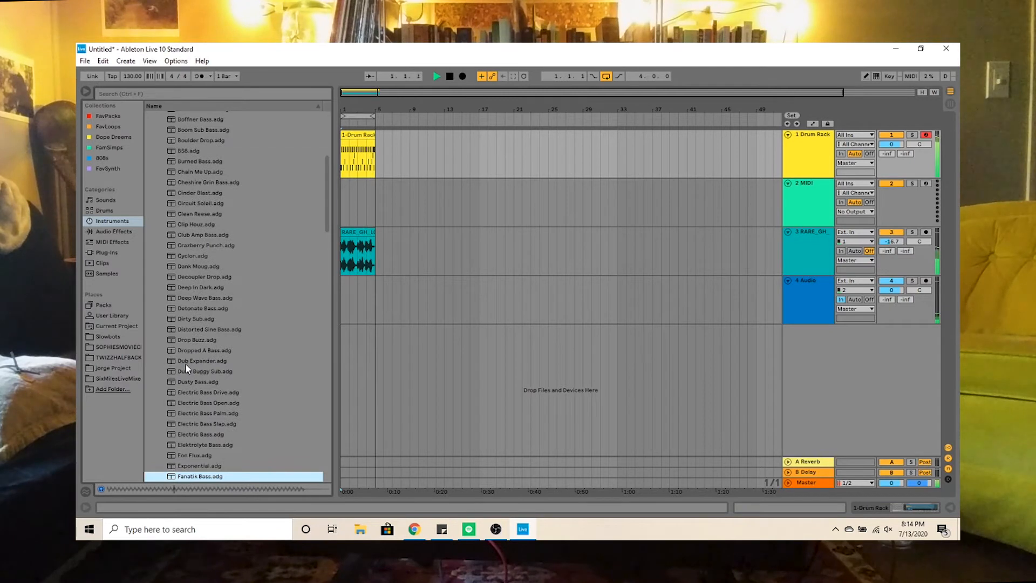
key("Down")
key("Down")
key("Down")
key("space")
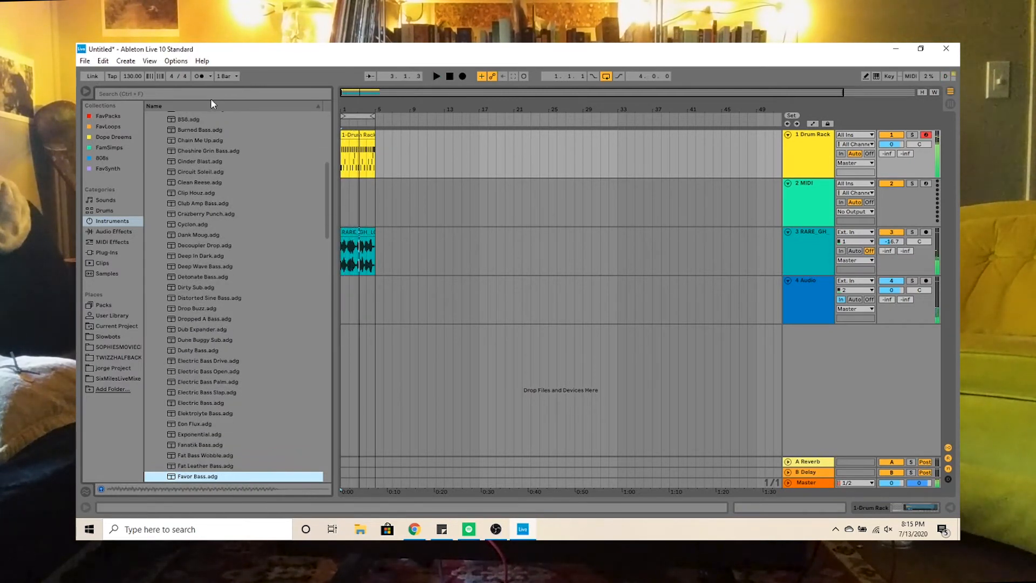
Load Dank Moug.adg onto the empty MIDI track with Filter Cutoff 56, Warmth 67.7 % and track volume -6.2 dB.
left_click(194, 235)
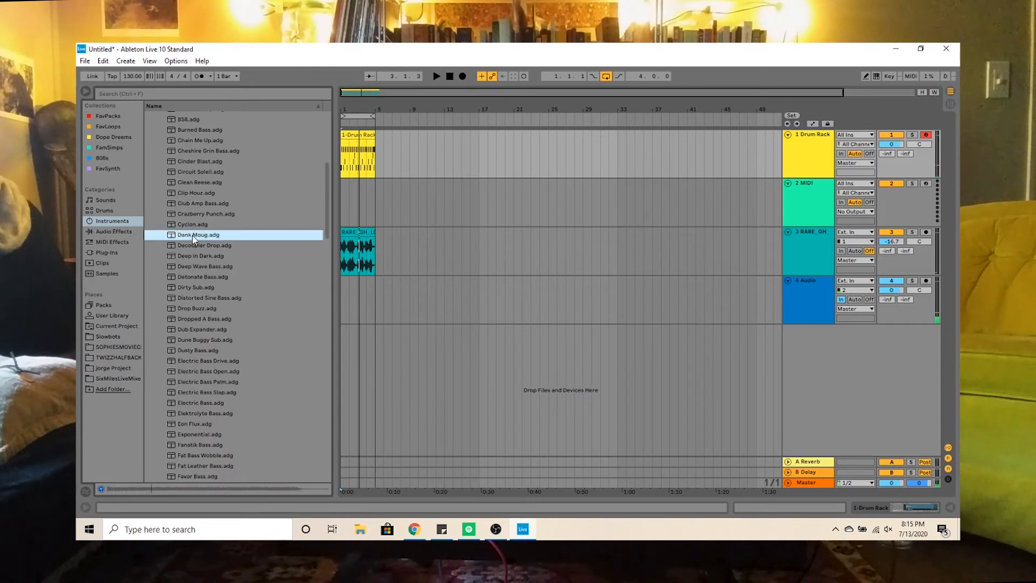
key("space")
mouse_move(362, 217)
left_mouse_down()
mouse_move(387, 220)
mouse_move(380, 210)
left_mouse_up()
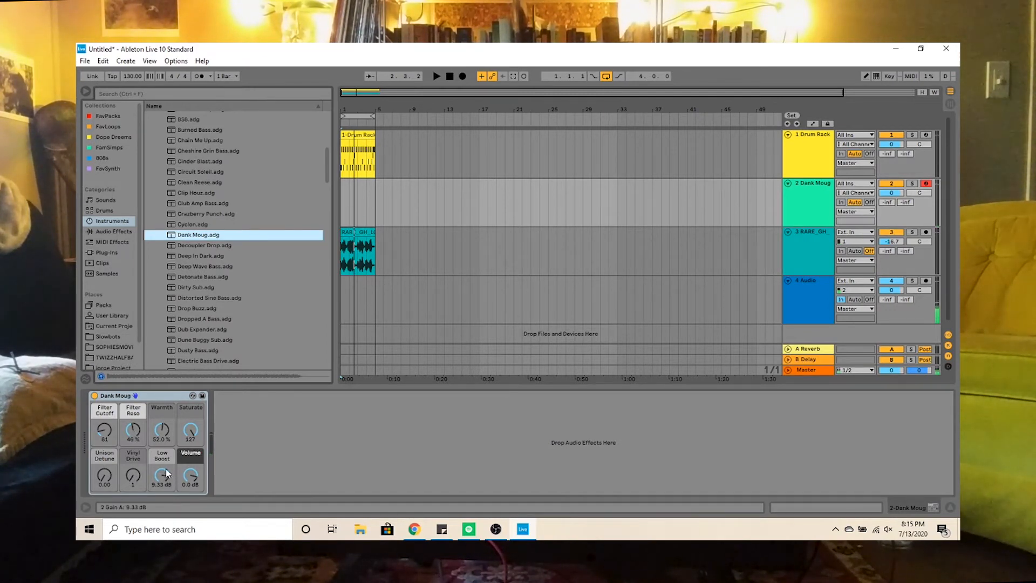
left_click(161, 432)
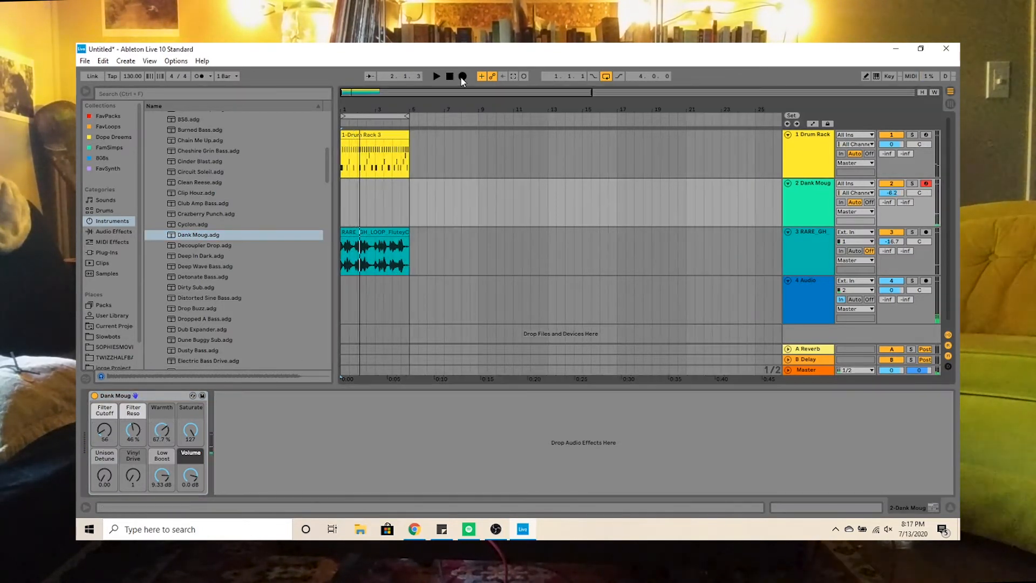
Record a four-bar bass pattern on the Dank Moug track and undo the last recording pass.
left_click(462, 76)
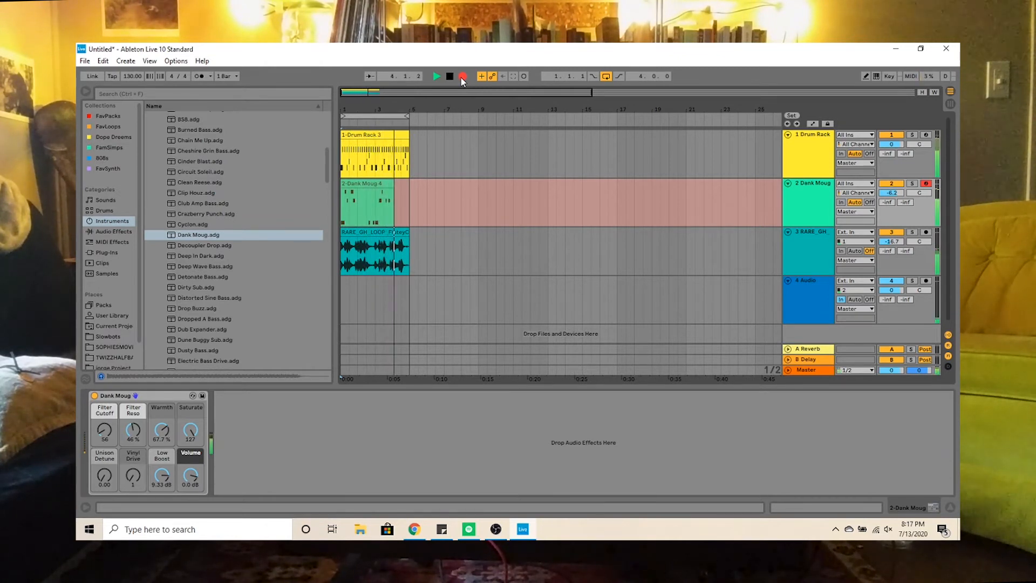
left_click(462, 77)
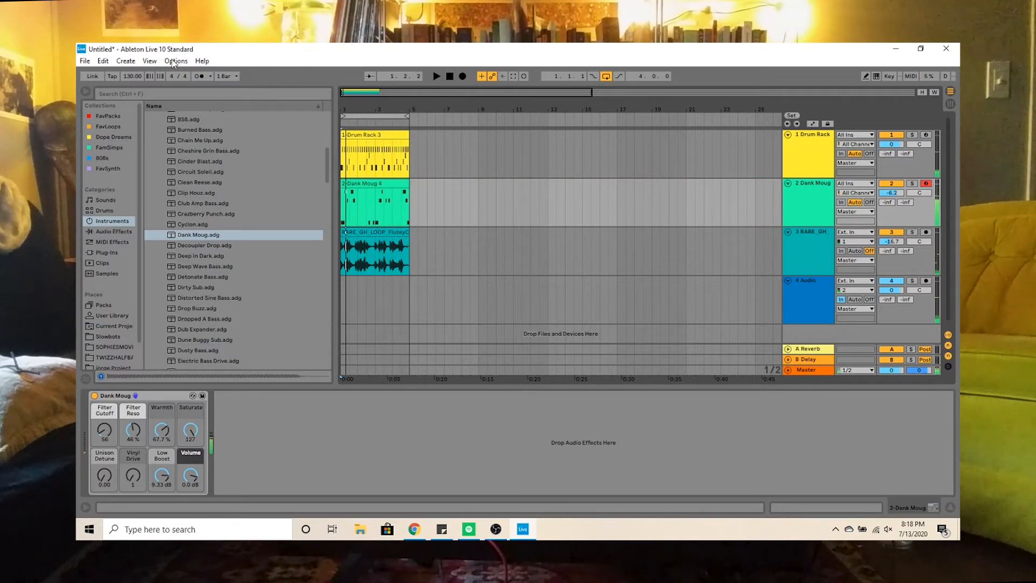
left_click(98, 64)
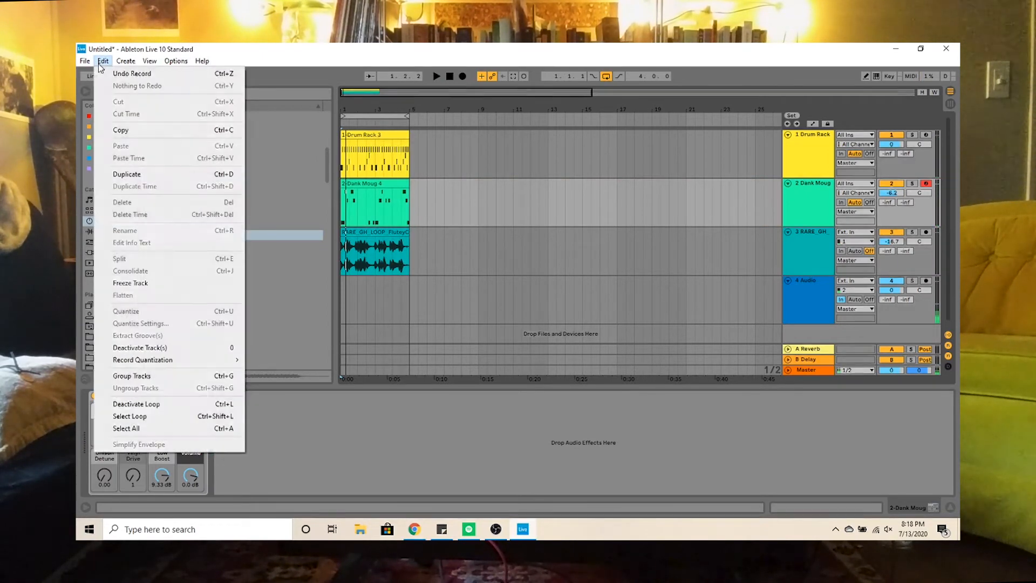
left_click(111, 73)
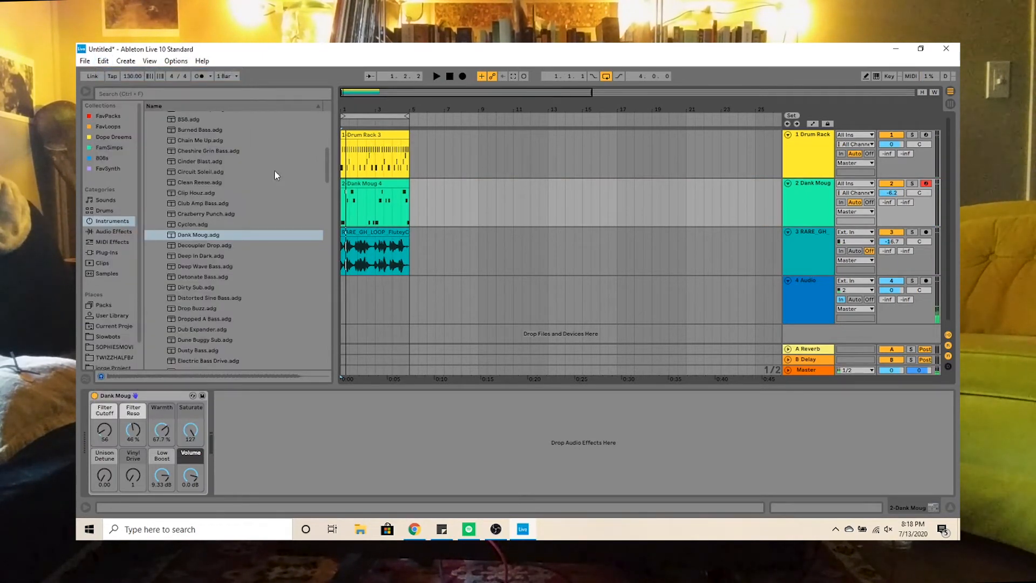
Set the Dank Moug track volume to -19.6 dB, Filter Cutoff to 105, Filter Reso to 37 % and Vinyl Drive to 43 during playback.
key("space")
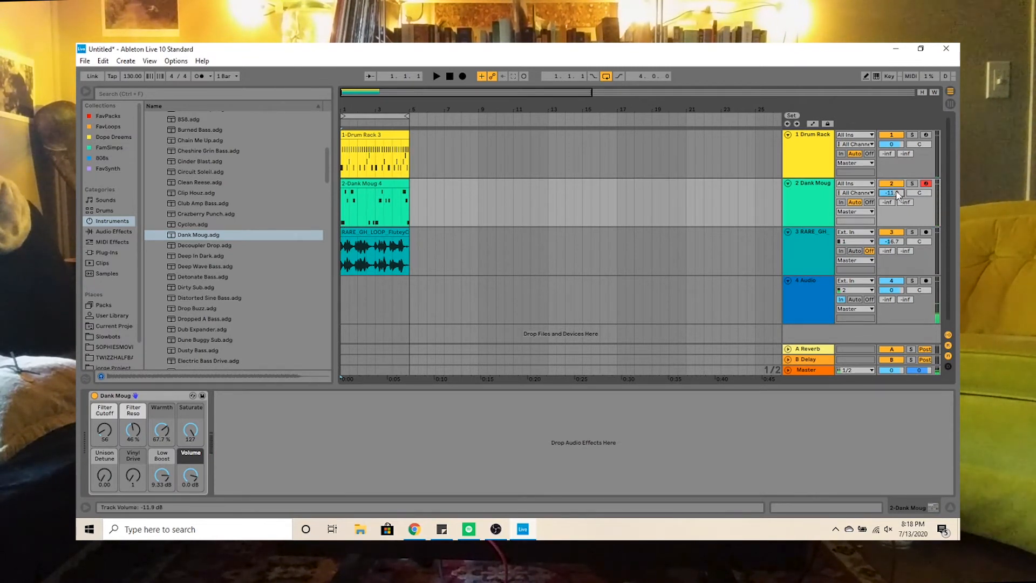
key("space")
left_click_drag(133, 475, 137, 478)
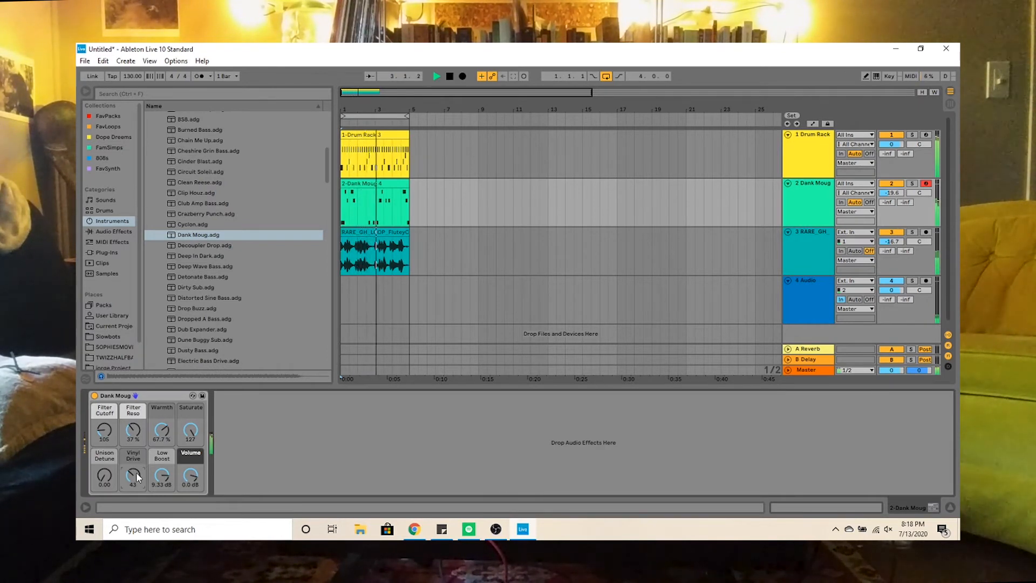
key("space")
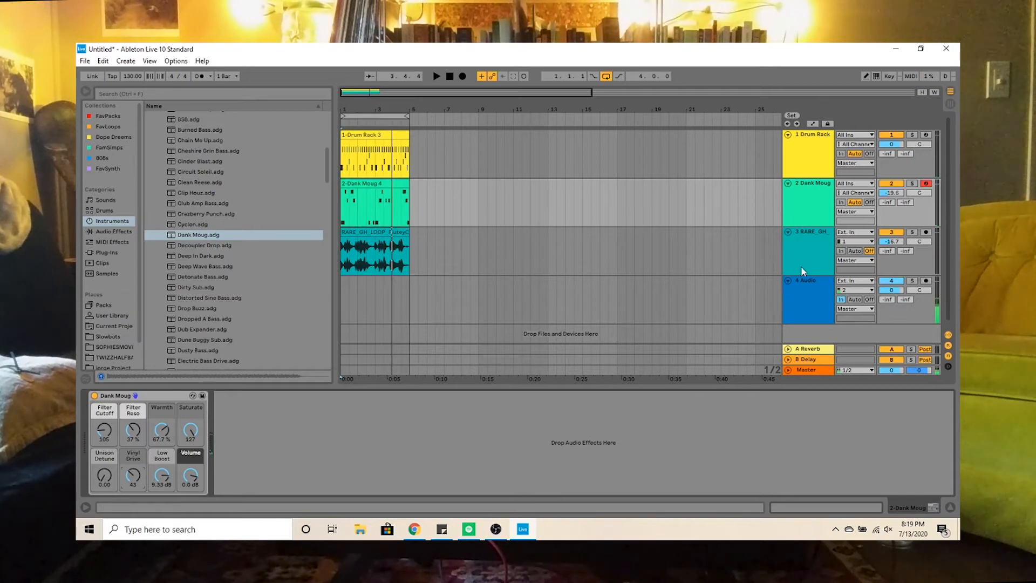
Insert an audio track below 4 Audio, record a four-bar take from input 1 and set its volume to -10.9 dB.
right_click(802, 328)
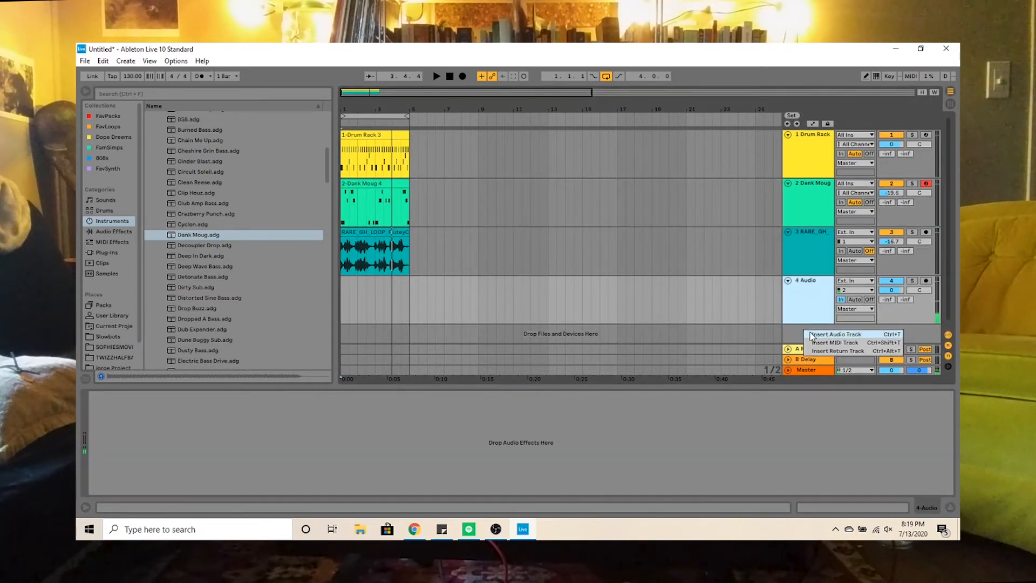
key("Escape")
key("ctrl+t")
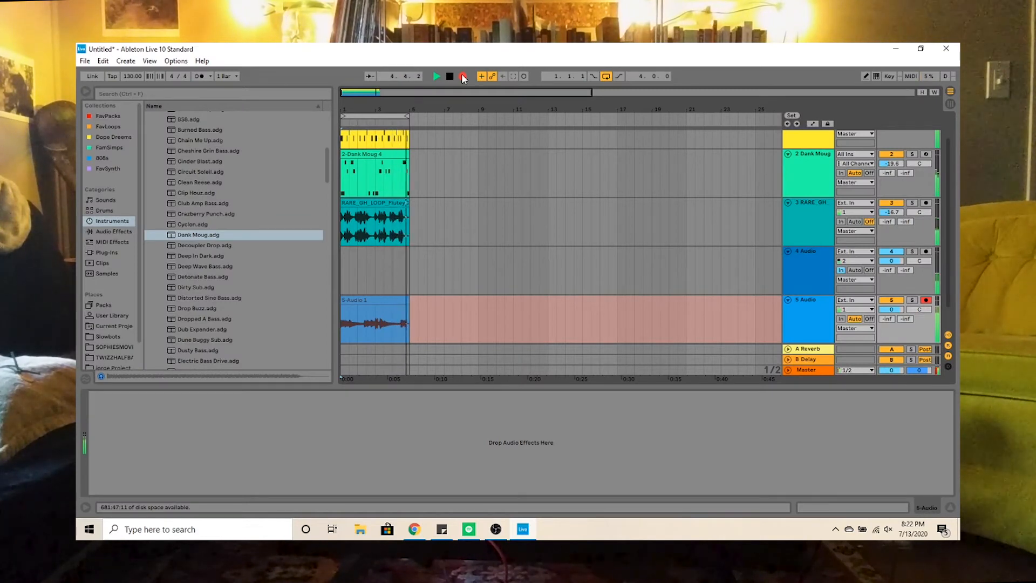
key("space")
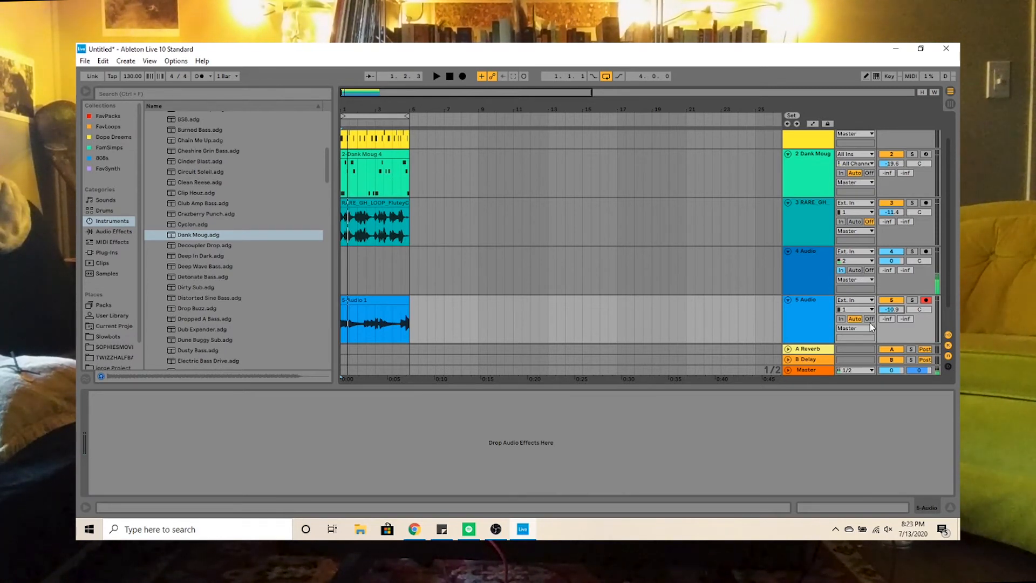
Insert another audio track below 5 Audio, arm it with input 2 and monitoring off, and record a four-bar take.
scroll(794, 276, "down", 1)
right_click(799, 328)
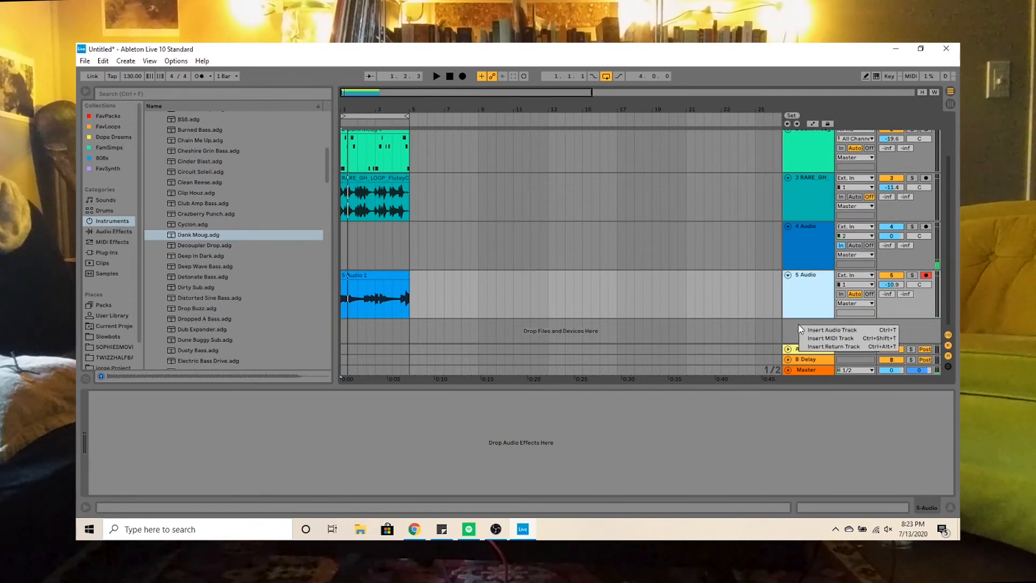
left_click(816, 330)
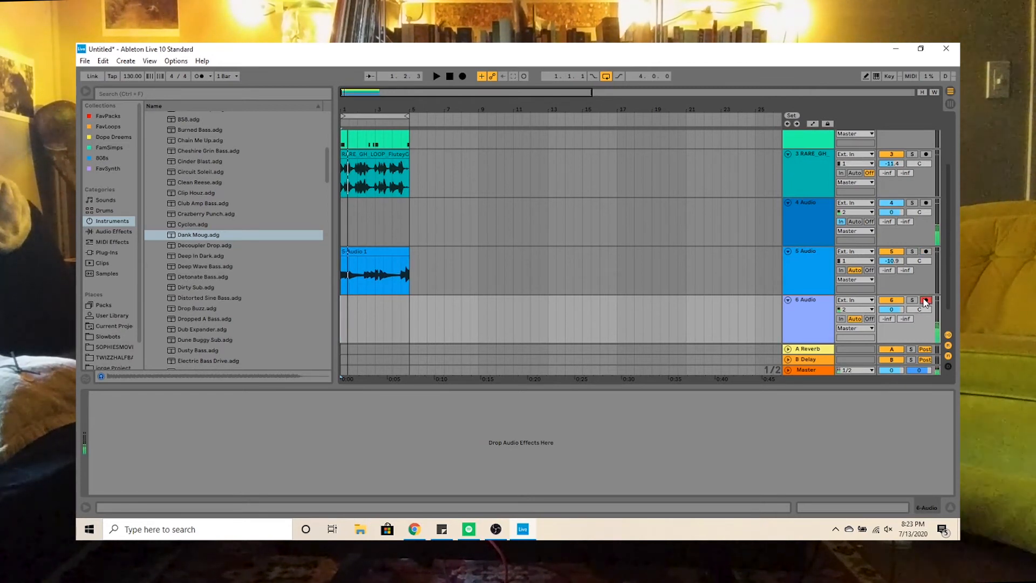
left_click(870, 319)
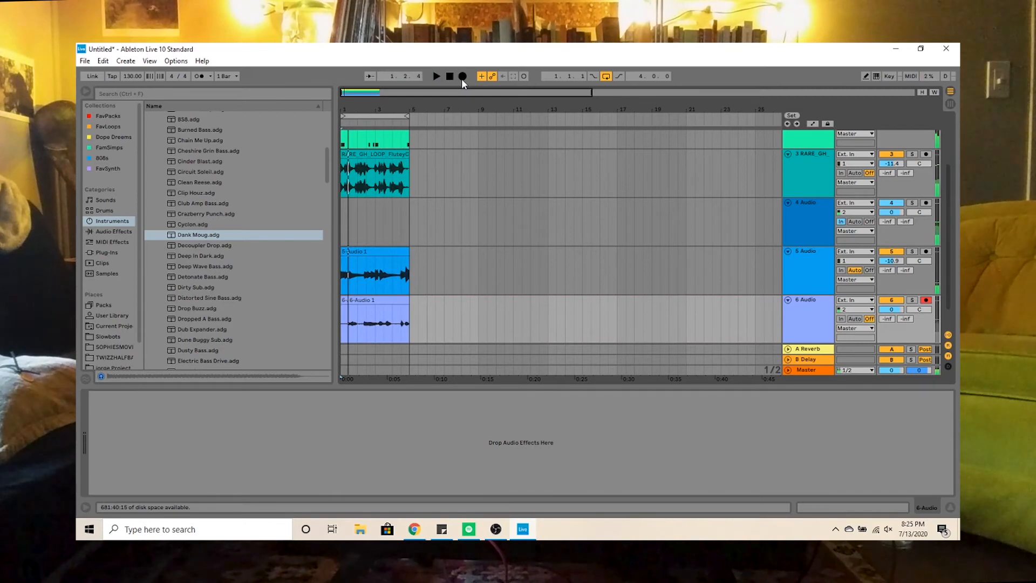
Balance the track volumes during playback: Dank Moug -9.4 dB, flute loop -14.9 dB, 5 Audio -6.3 dB and 6 Audio -13.7 dB.
left_click(85, 60)
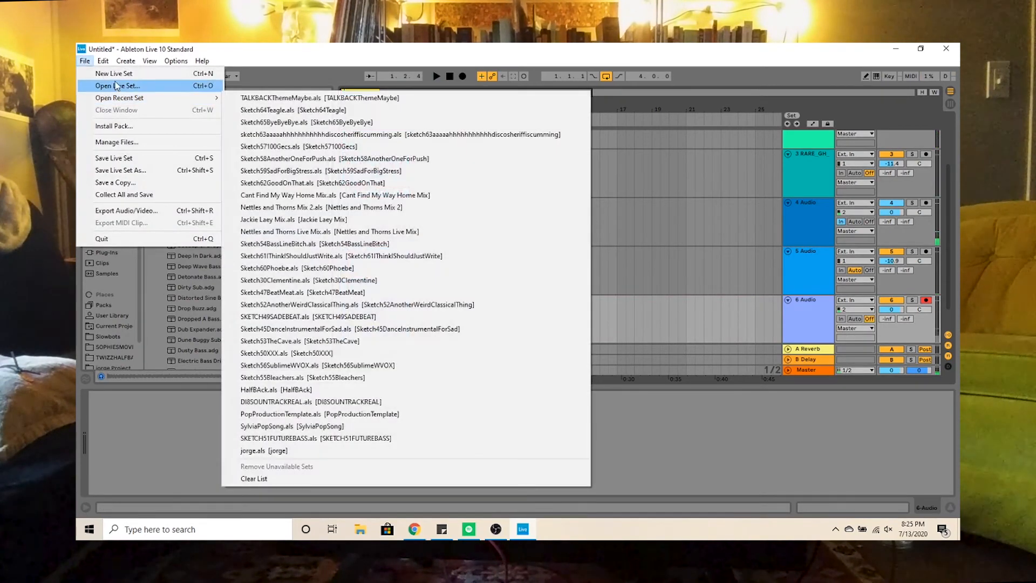
key("Escape")
key("space")
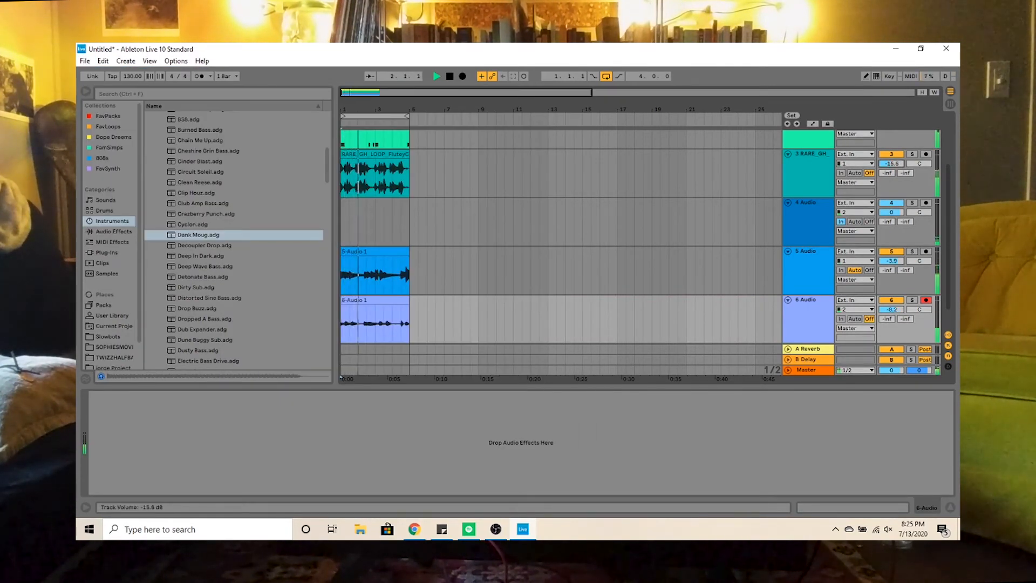
scroll(825, 199, "up", 3)
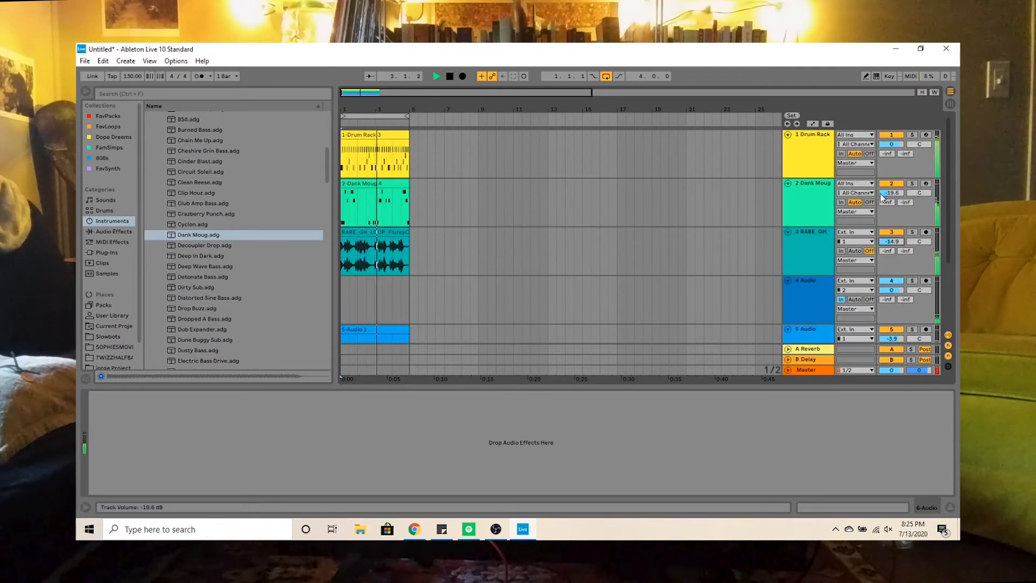
left_click_drag(892, 193, 892, 180)
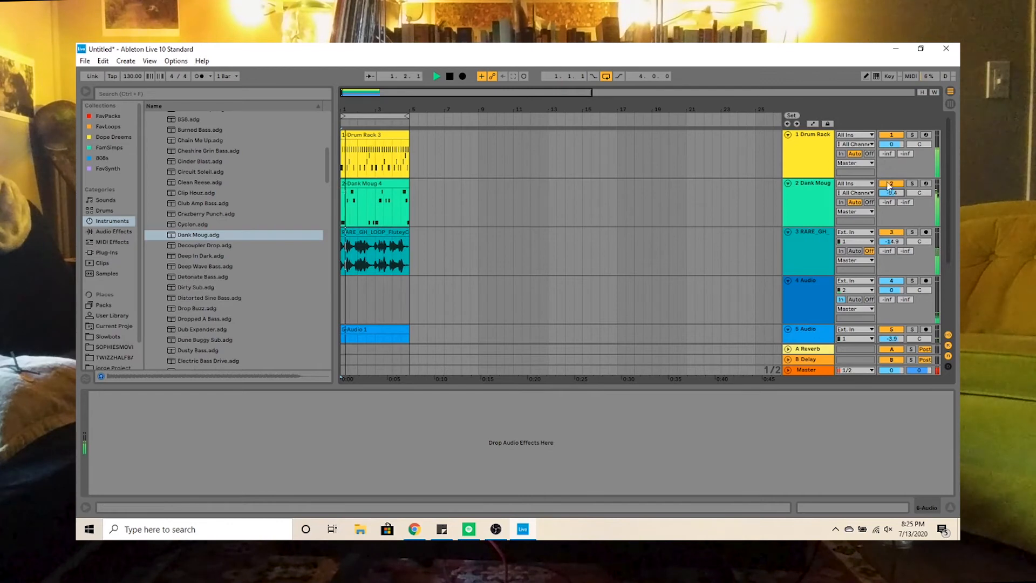
scroll(805, 224, "down", 3)
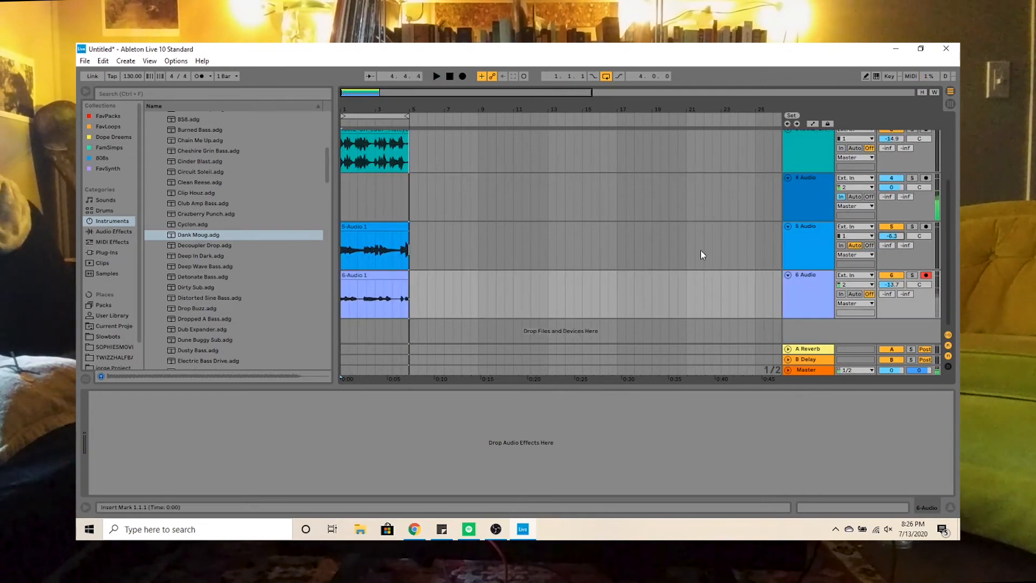
scroll(700, 250, "up", 3)
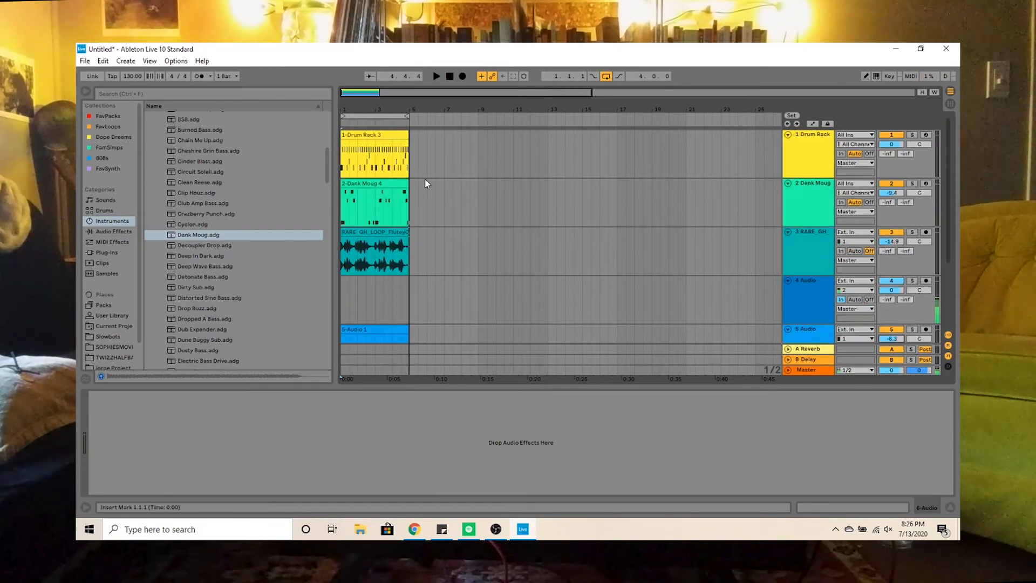
scroll(426, 181, "down", 3)
mouse_move(411, 300)
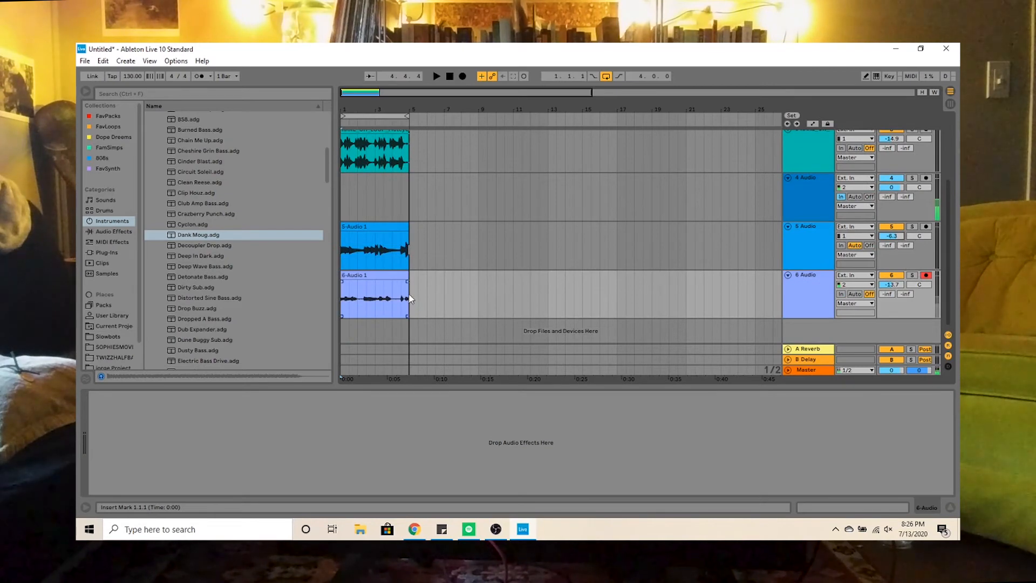